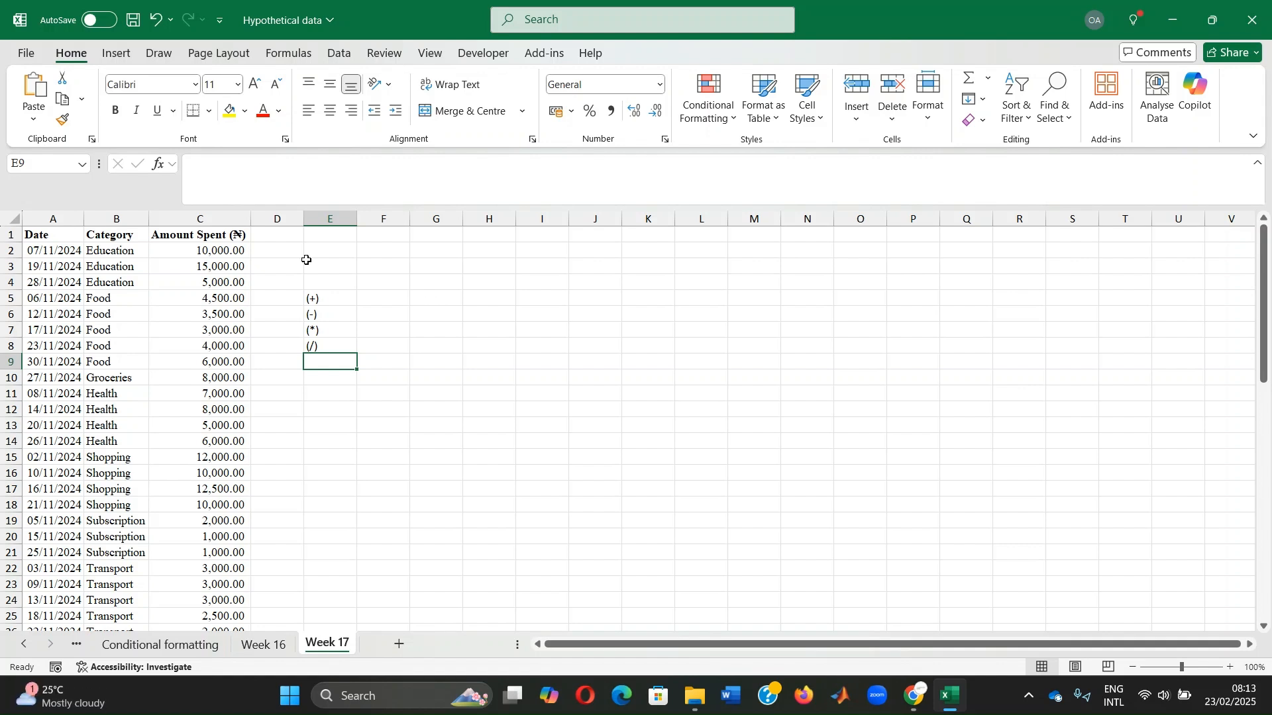
left_click(203, 215)
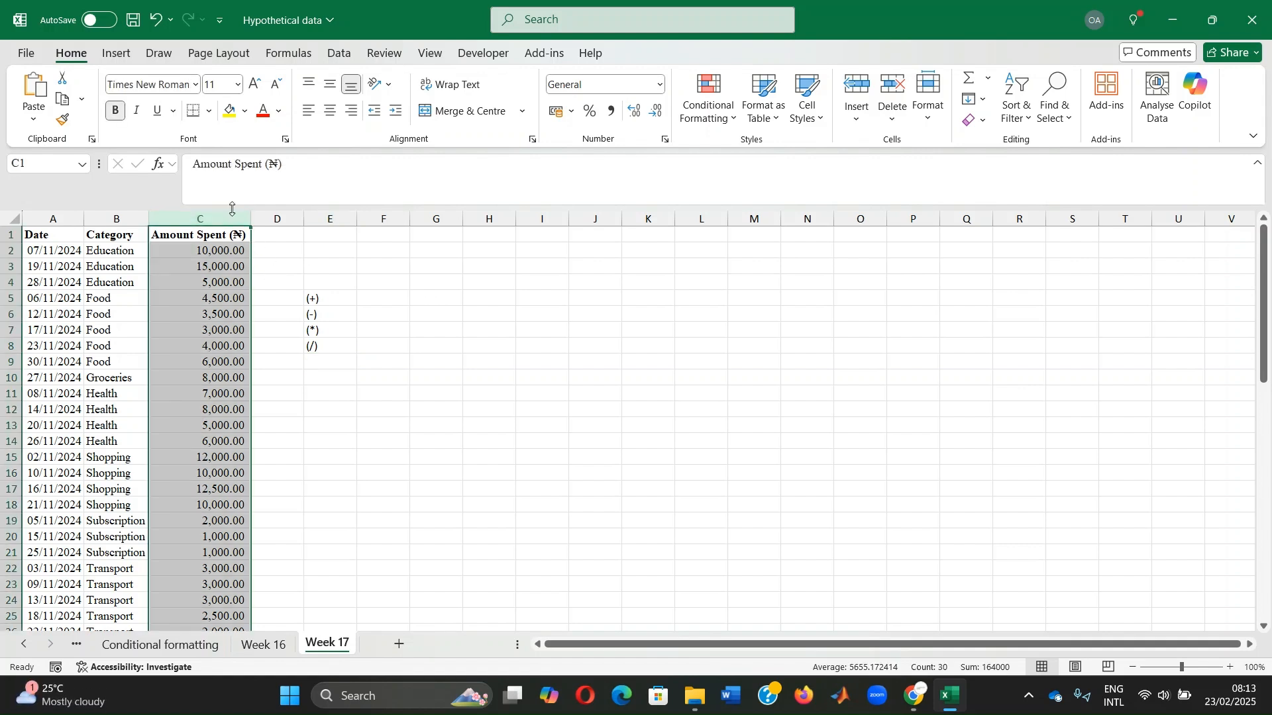
left_click(388, 297)
type("+")
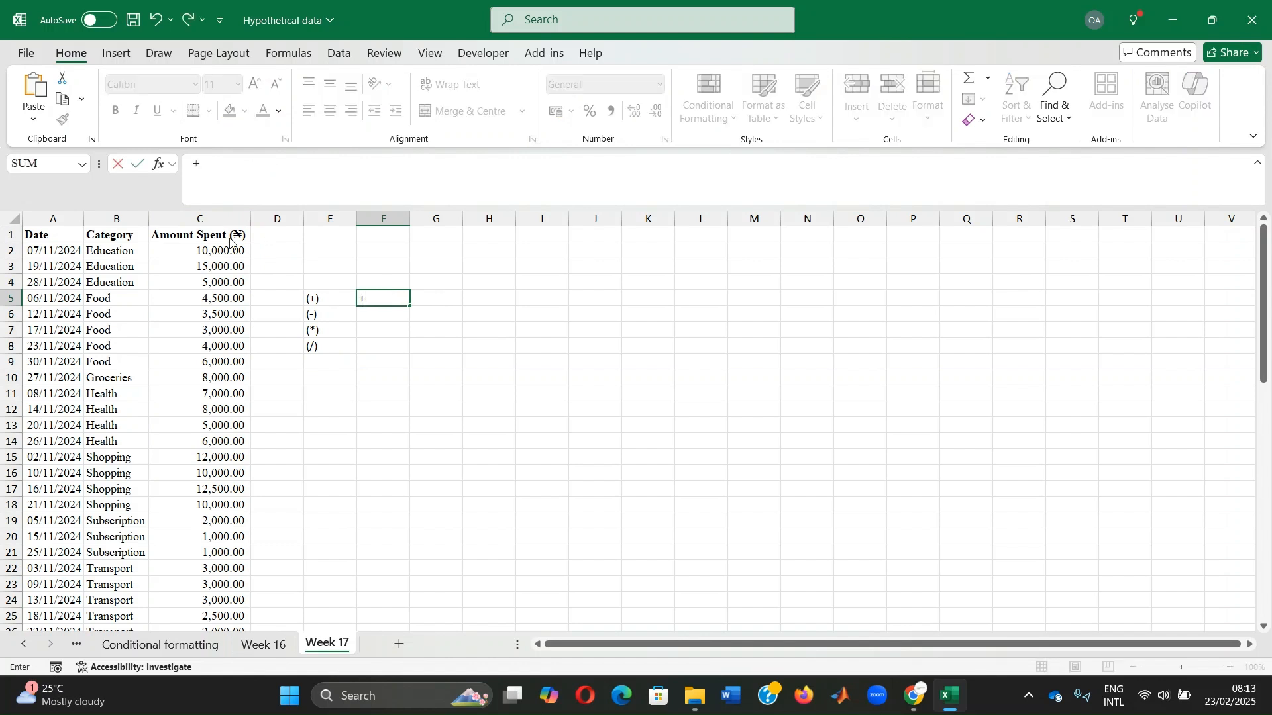
left_click(210, 249)
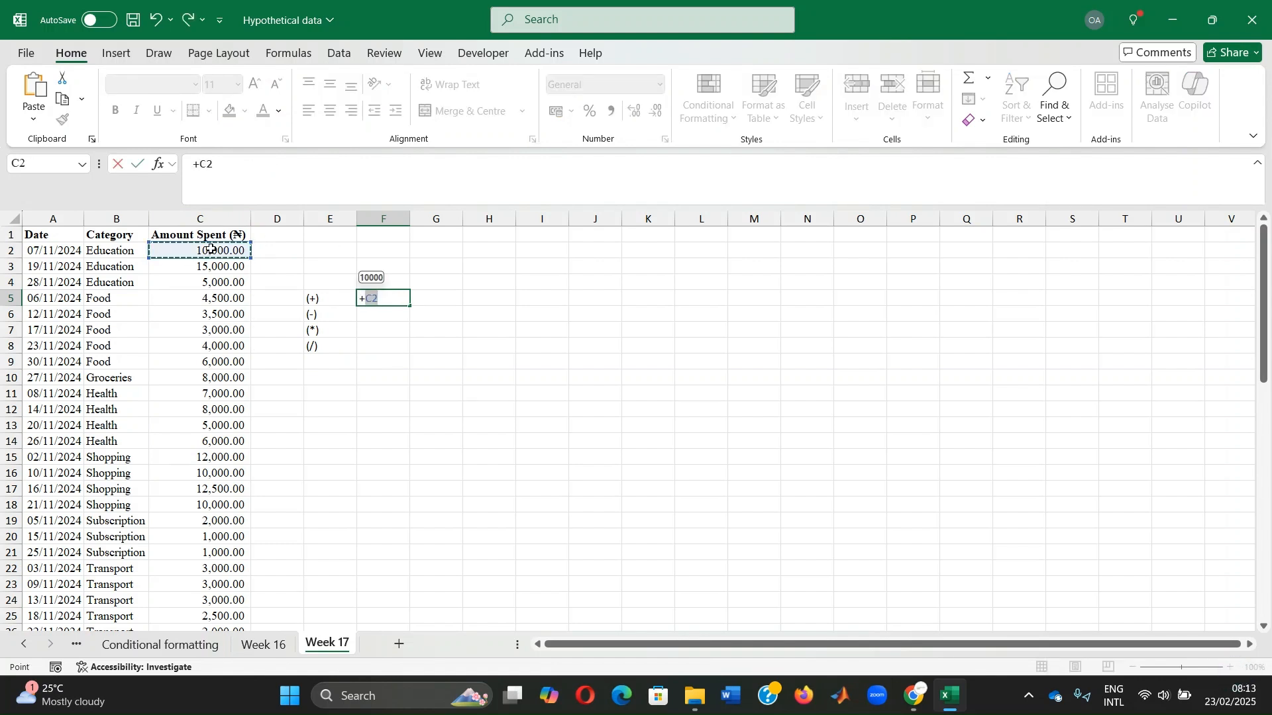
type("+")
left_click(211, 267)
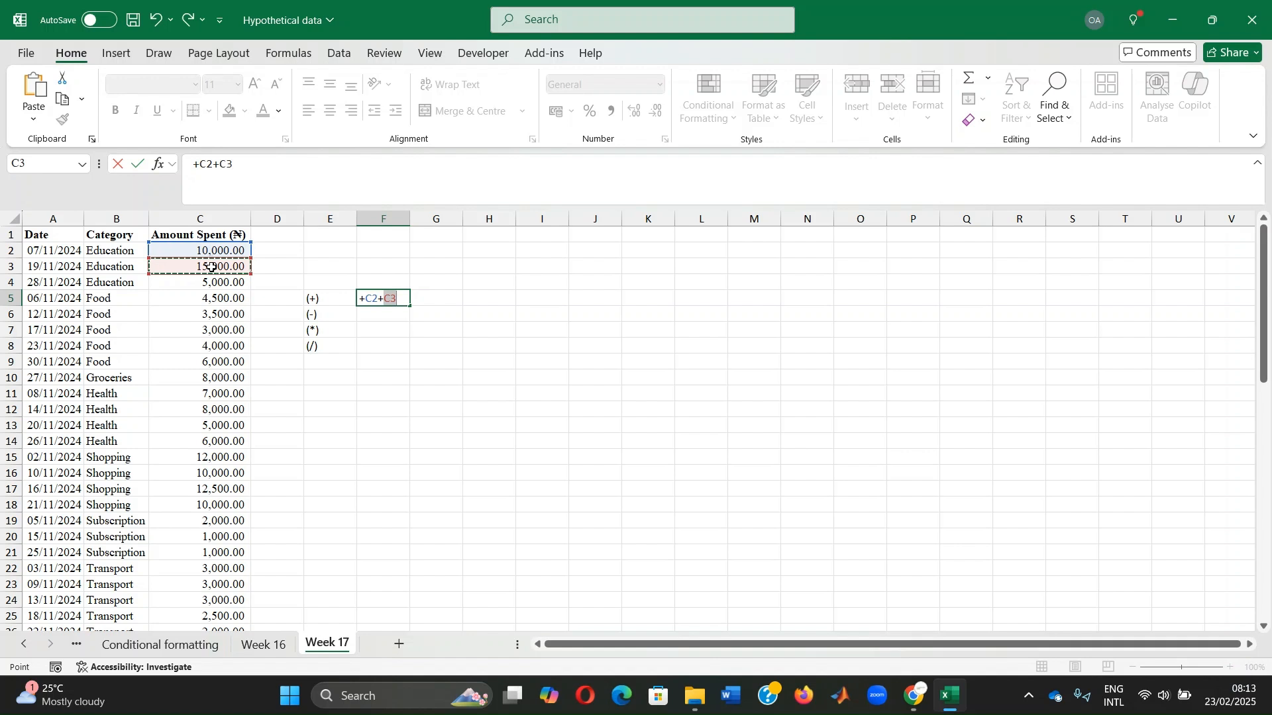
key("Escape")
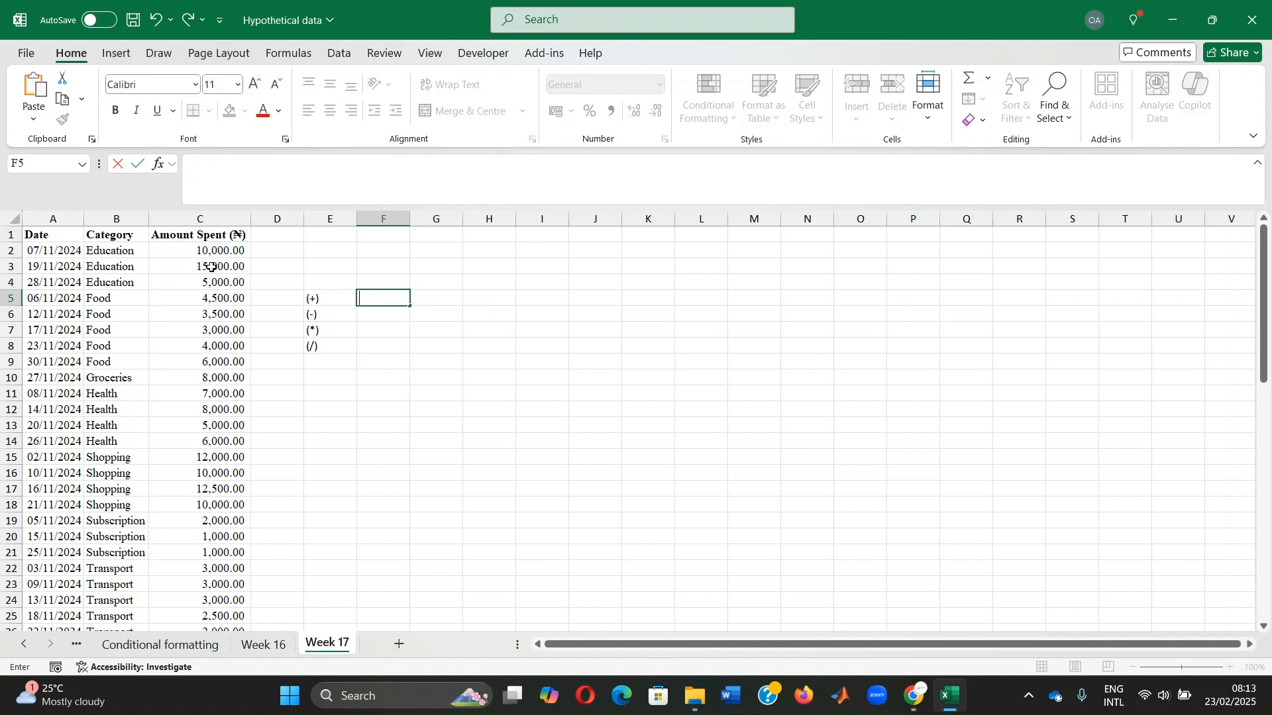
Enter the formula =C2+C3+C4 in cell F5 to add the three Education amounts
type("=")
left_click(212, 249)
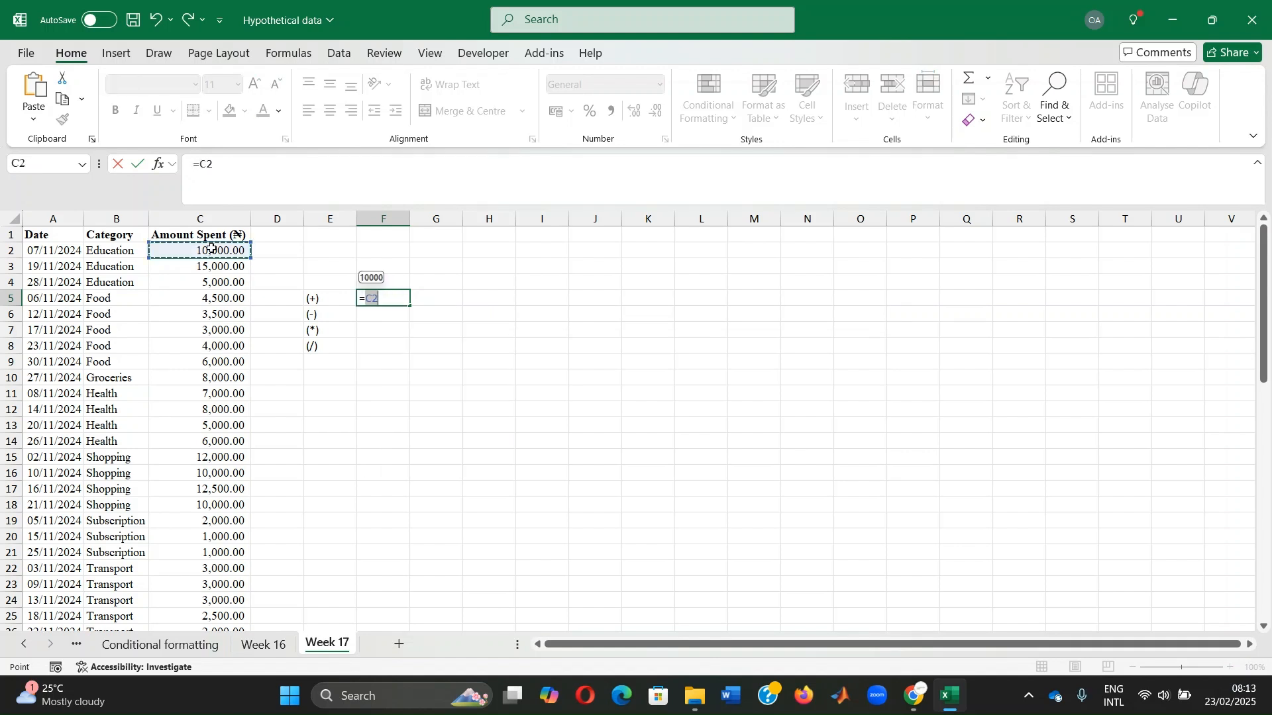
type("+")
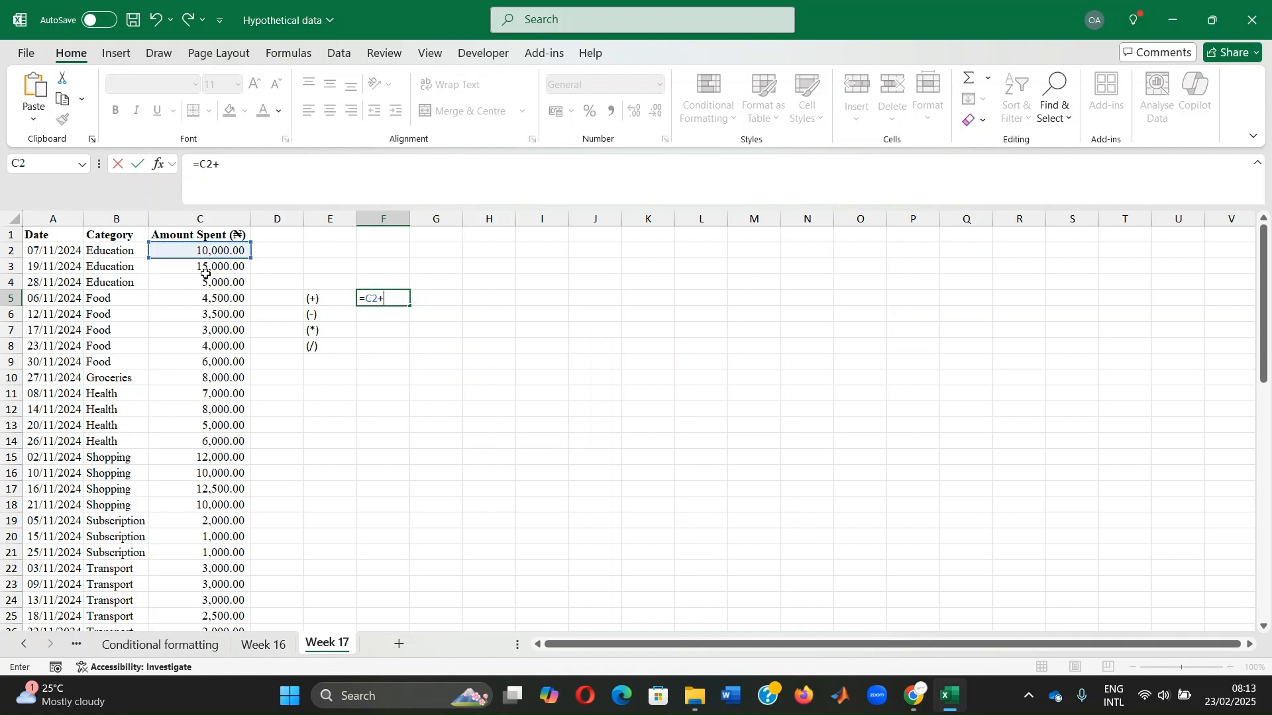
left_click(206, 264)
type("+")
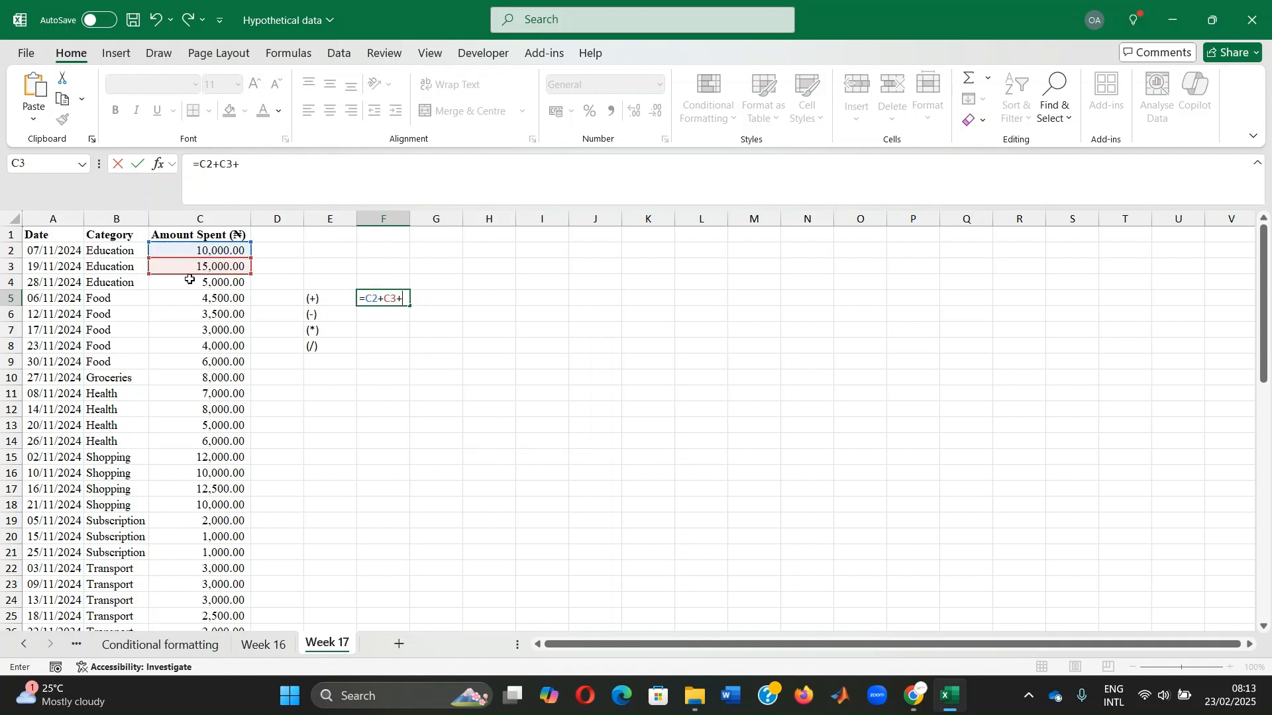
left_click(181, 278)
key("Return")
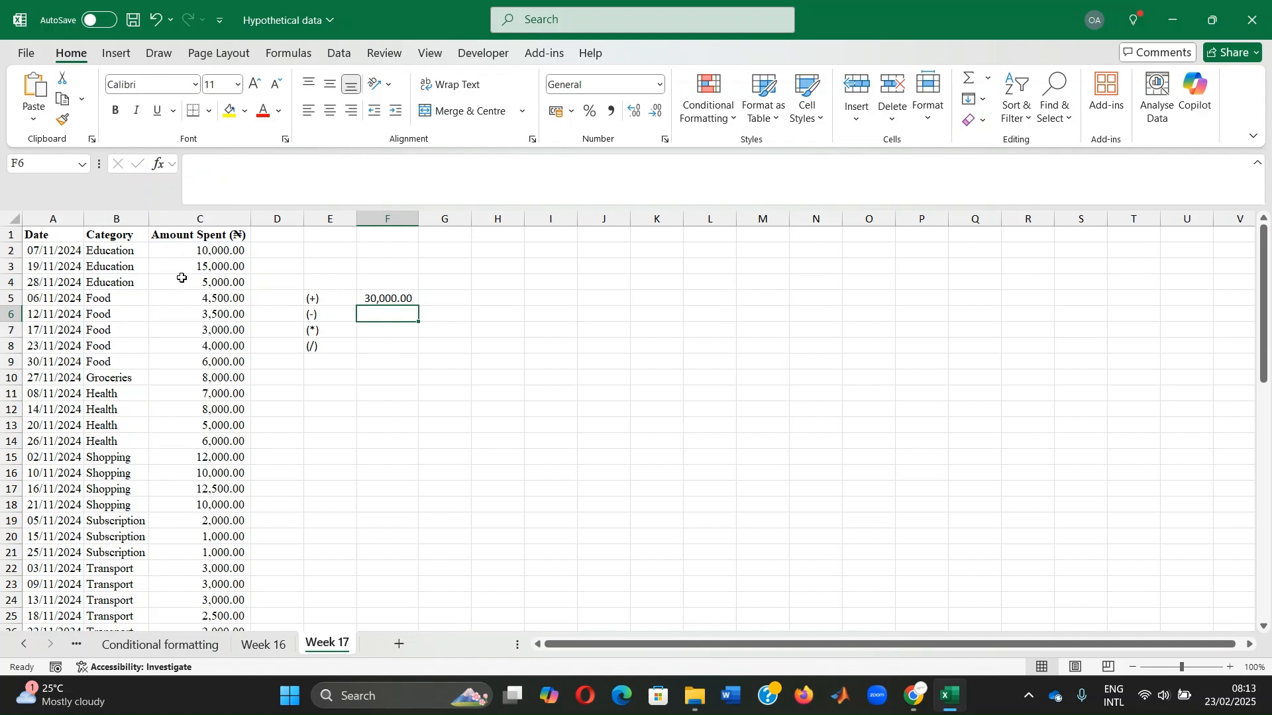
Enter the formula =C3-C4 in cell F6, beside the (-) label, to subtract the two Education amounts
type("=")
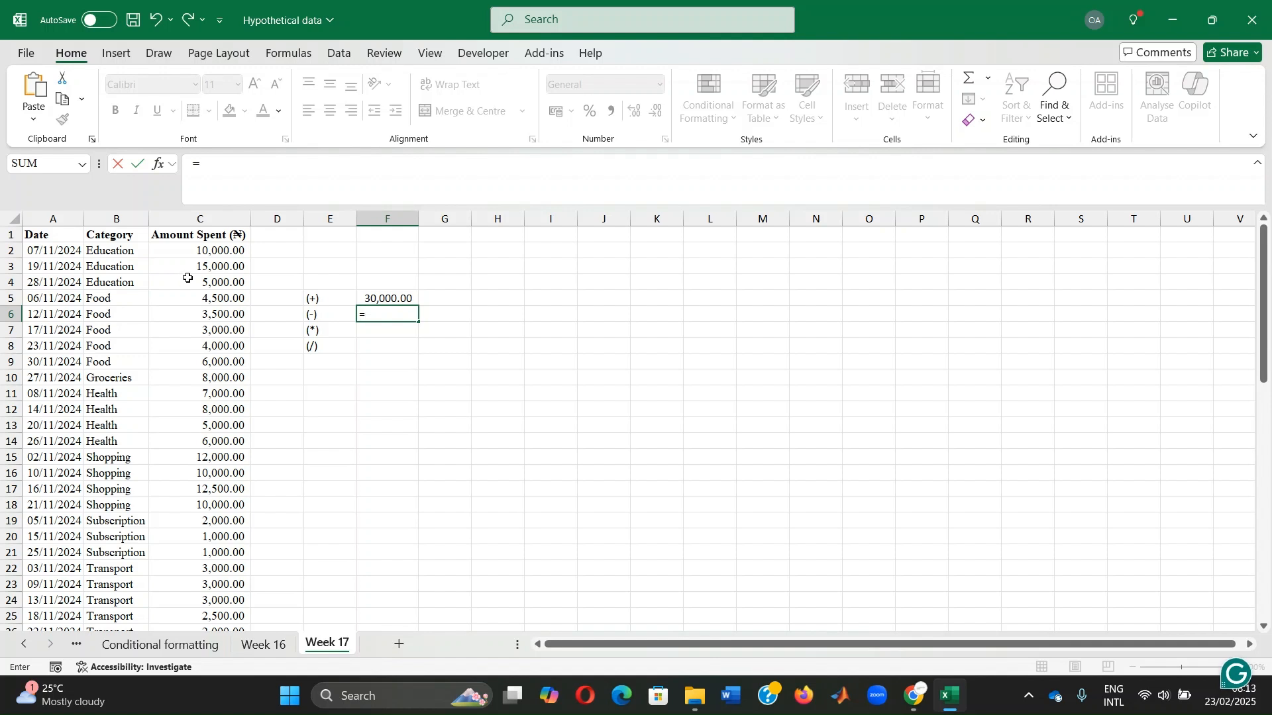
left_click(202, 267)
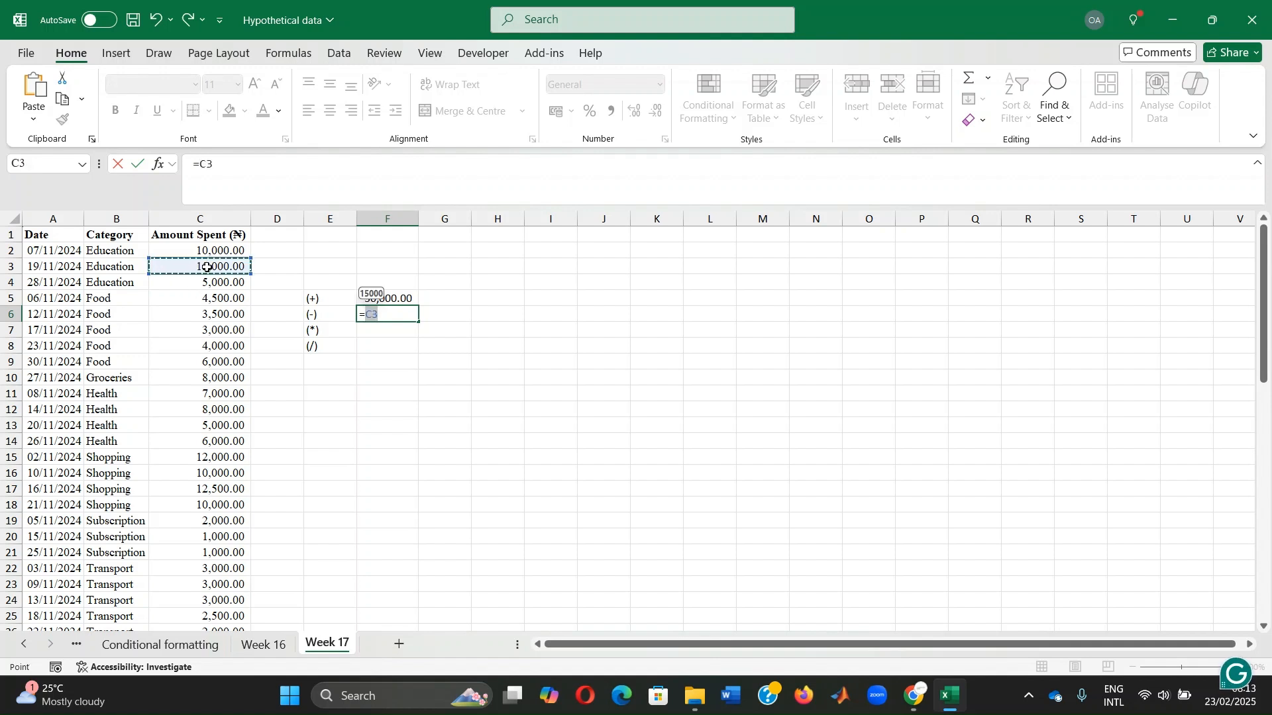
type("-")
left_click(198, 285)
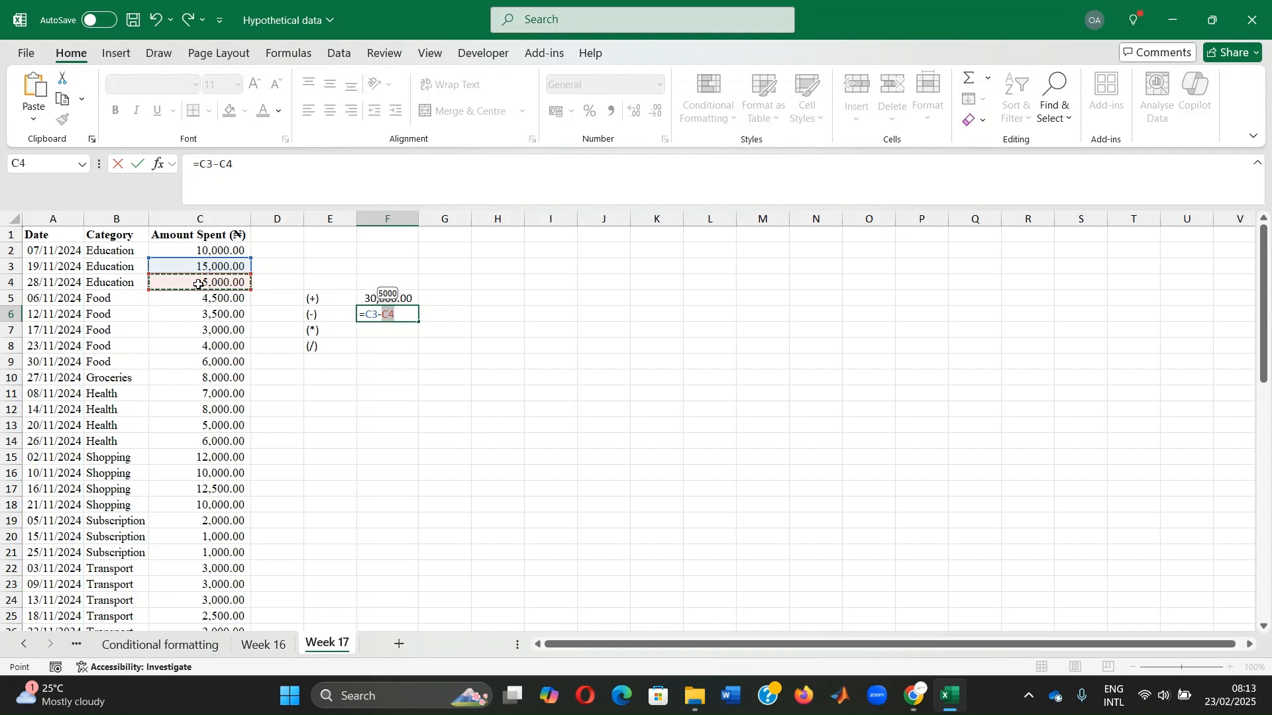
key("Return")
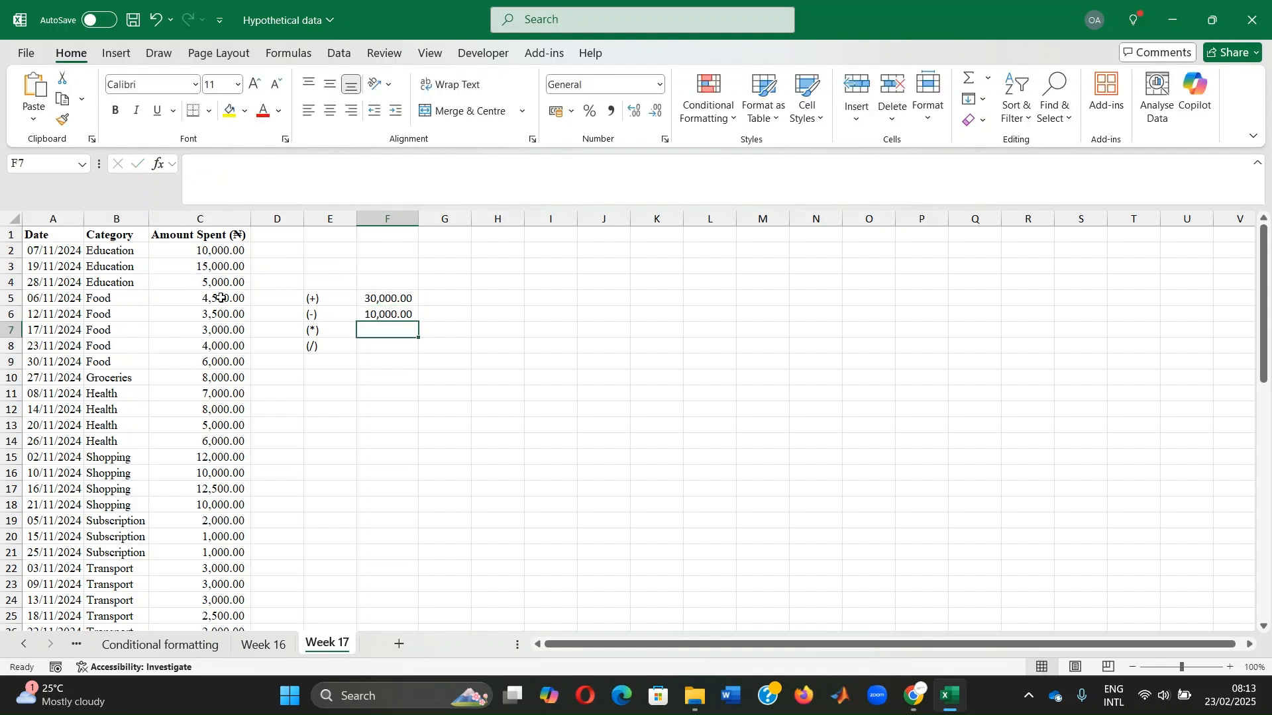
Enter the formula =C5*C6 in cell F7 to multiply the first two Food amounts
type("=")
left_click(217, 299)
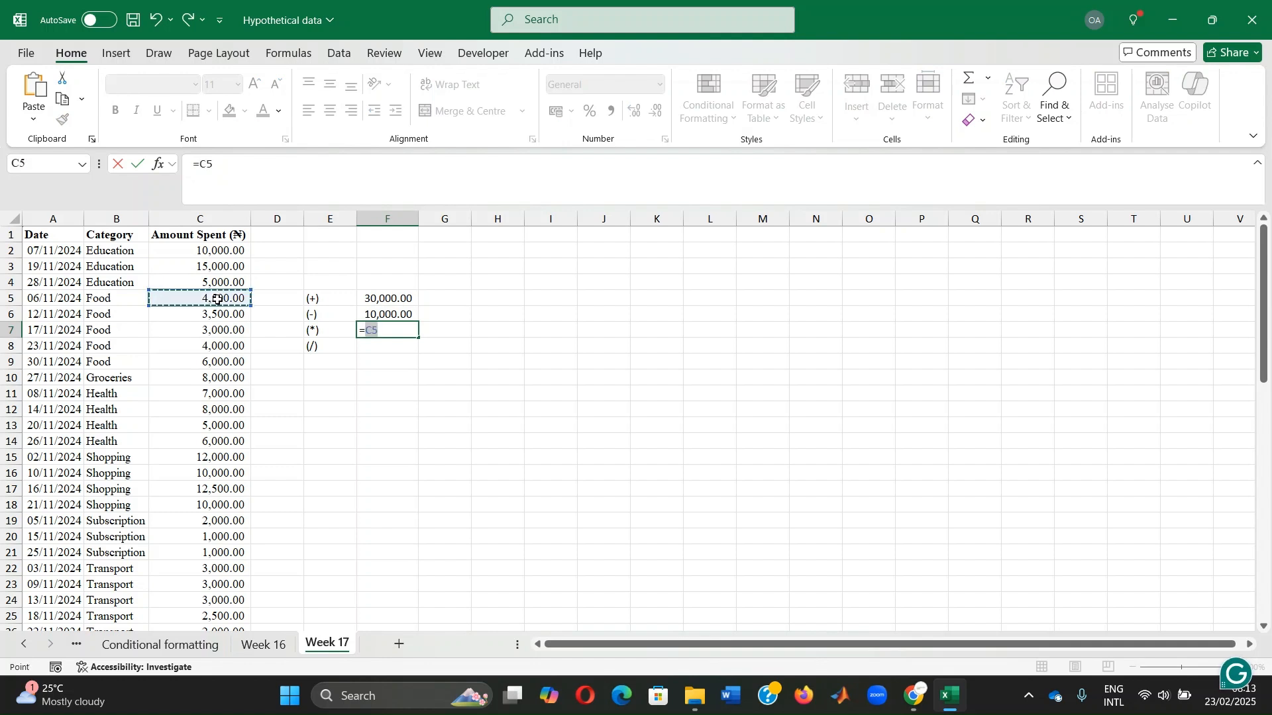
type("*")
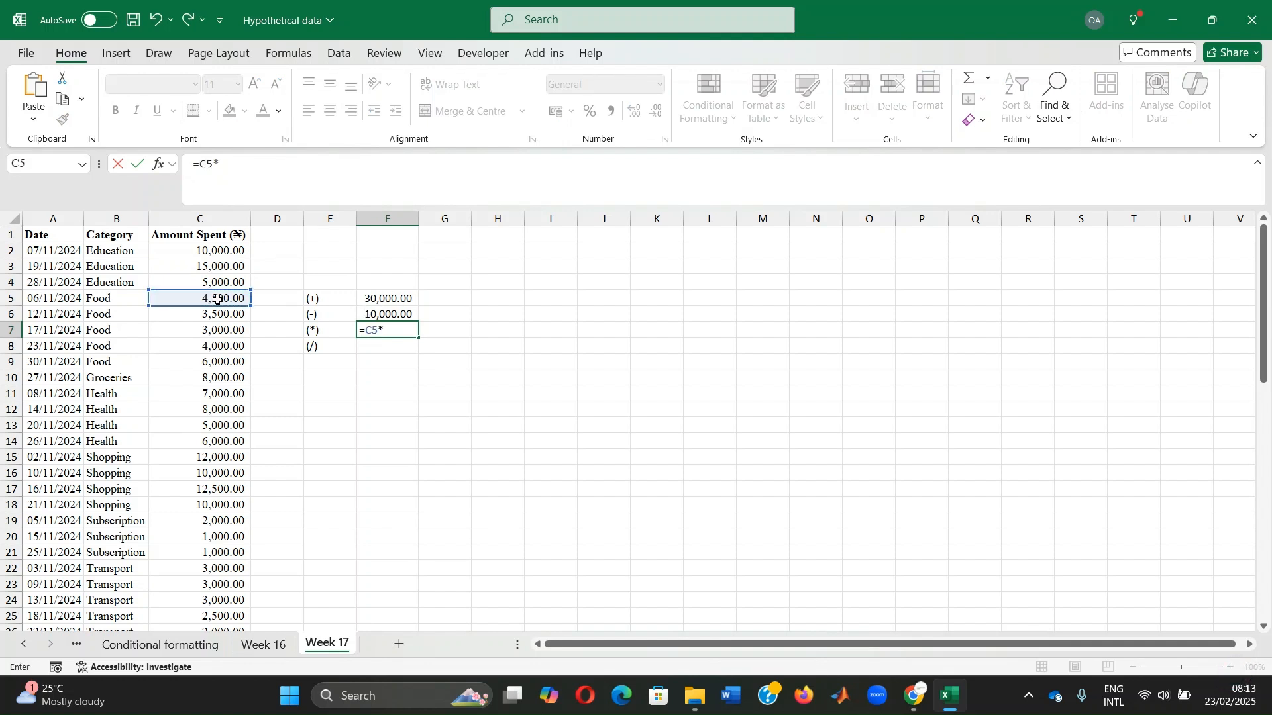
left_click(217, 317)
key("Return")
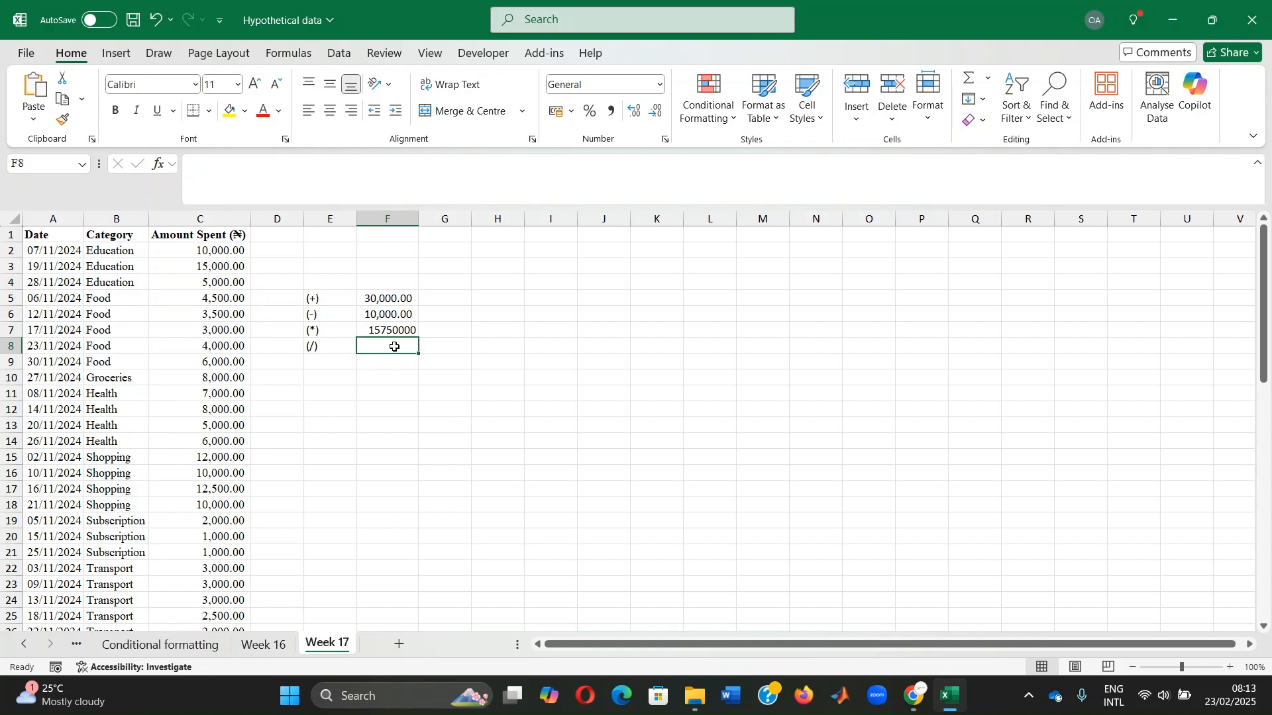
Enter the division formula =1500/7 in cell F8, beside the (/) label
type("=")
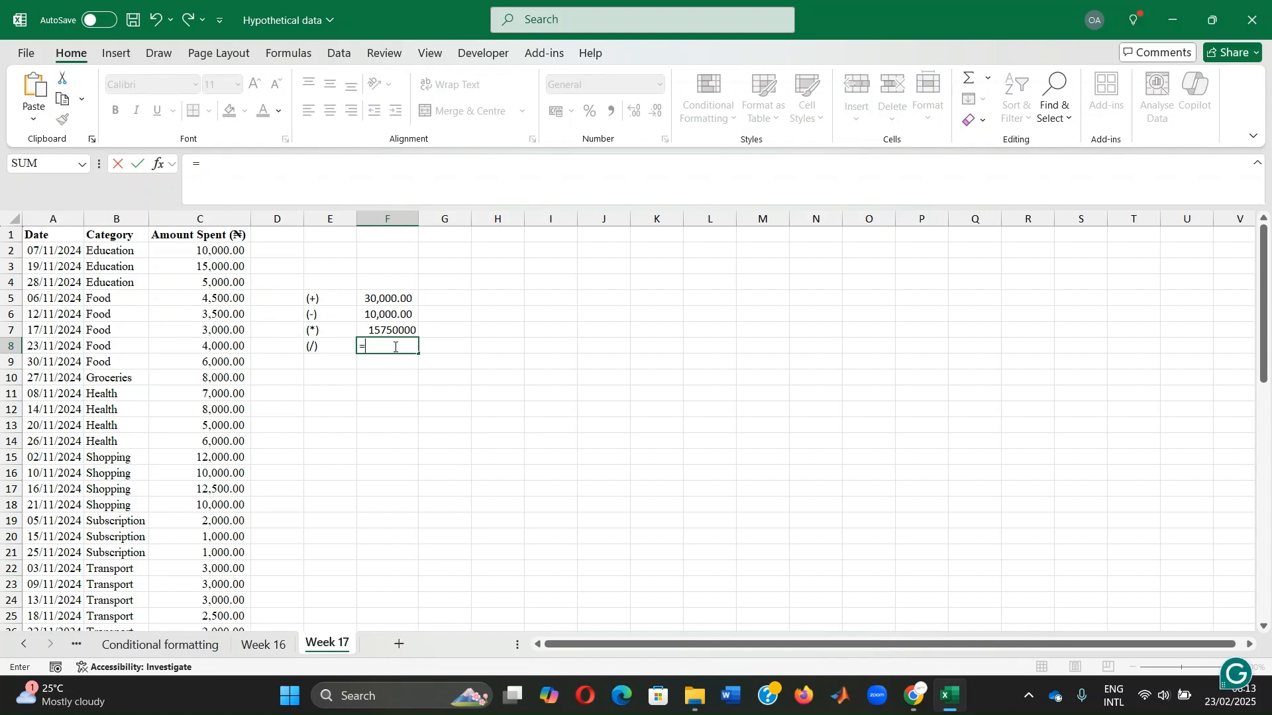
type("1500/7")
key("Return")
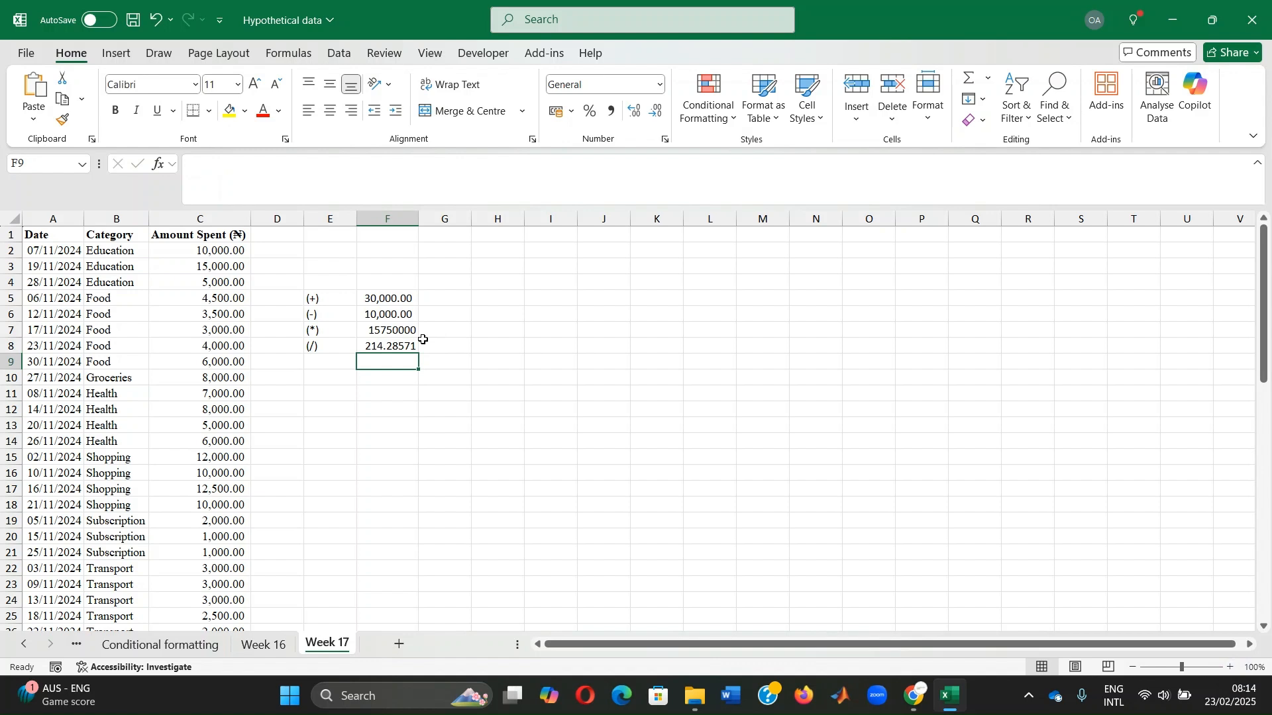
Enter the expression (3+5)*2 in cell H3 without a leading equals sign
left_click(511, 263)
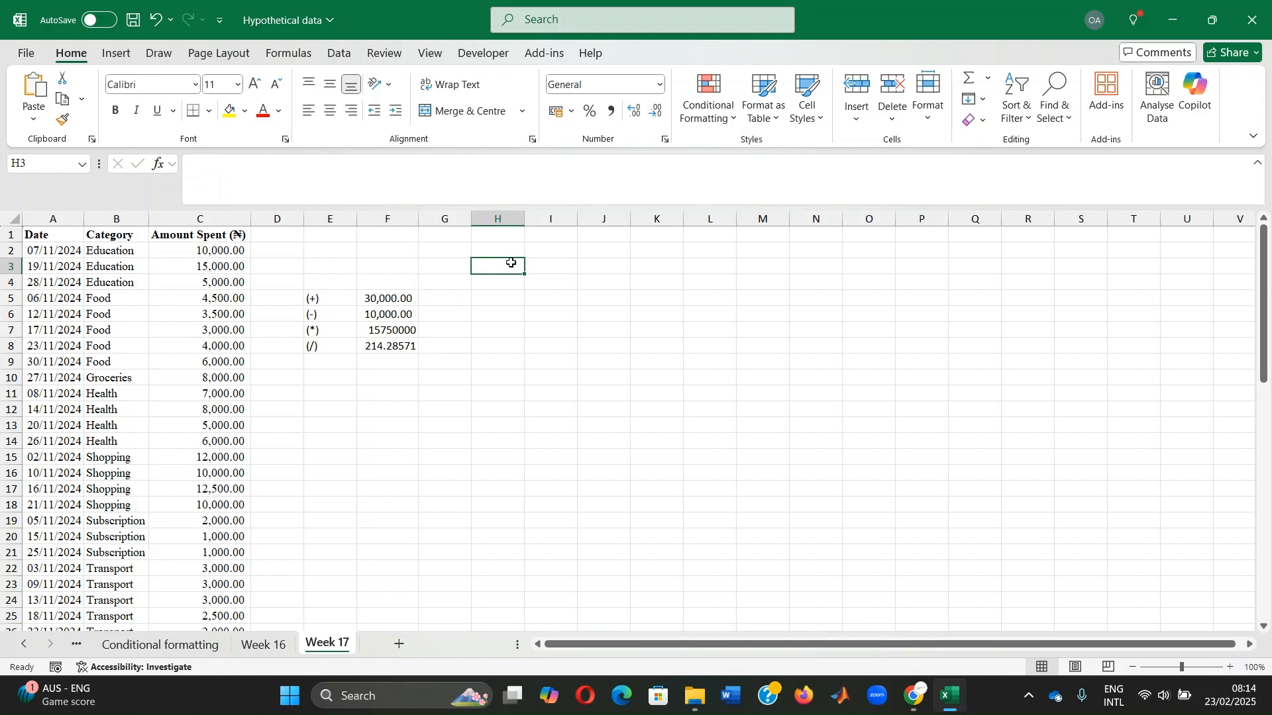
type("(3")
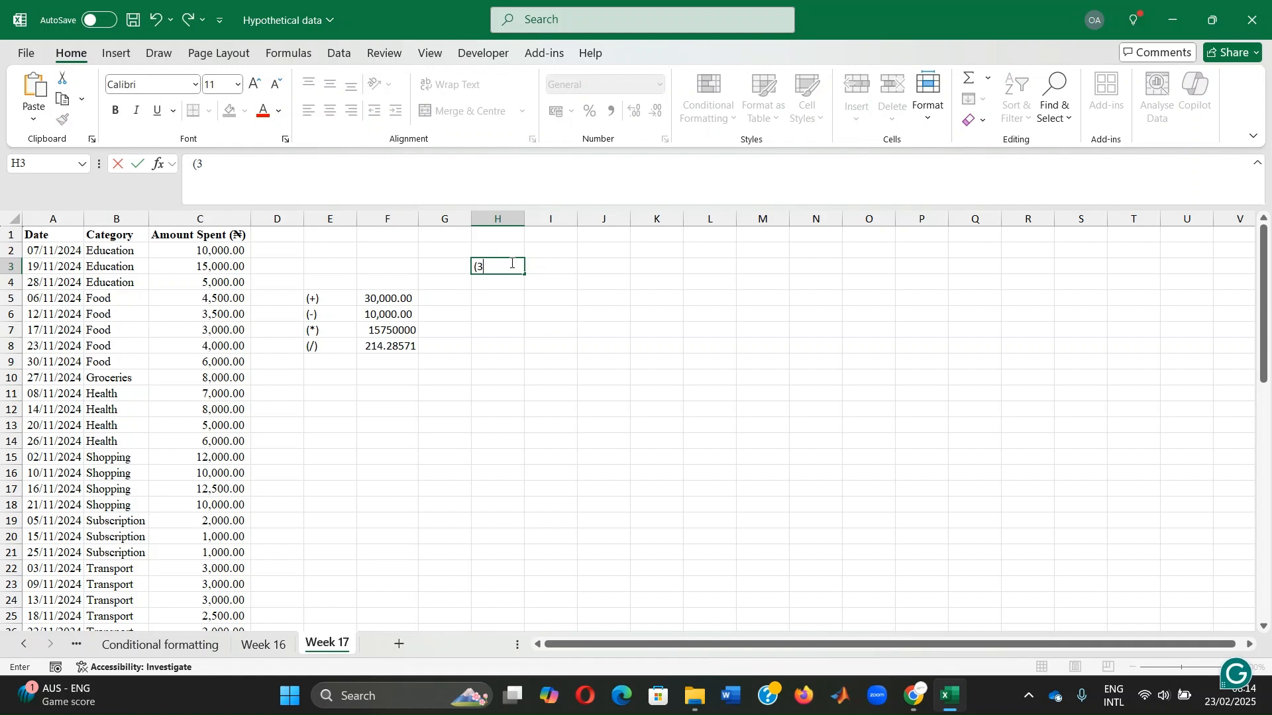
type("+5)*2")
key("Return")
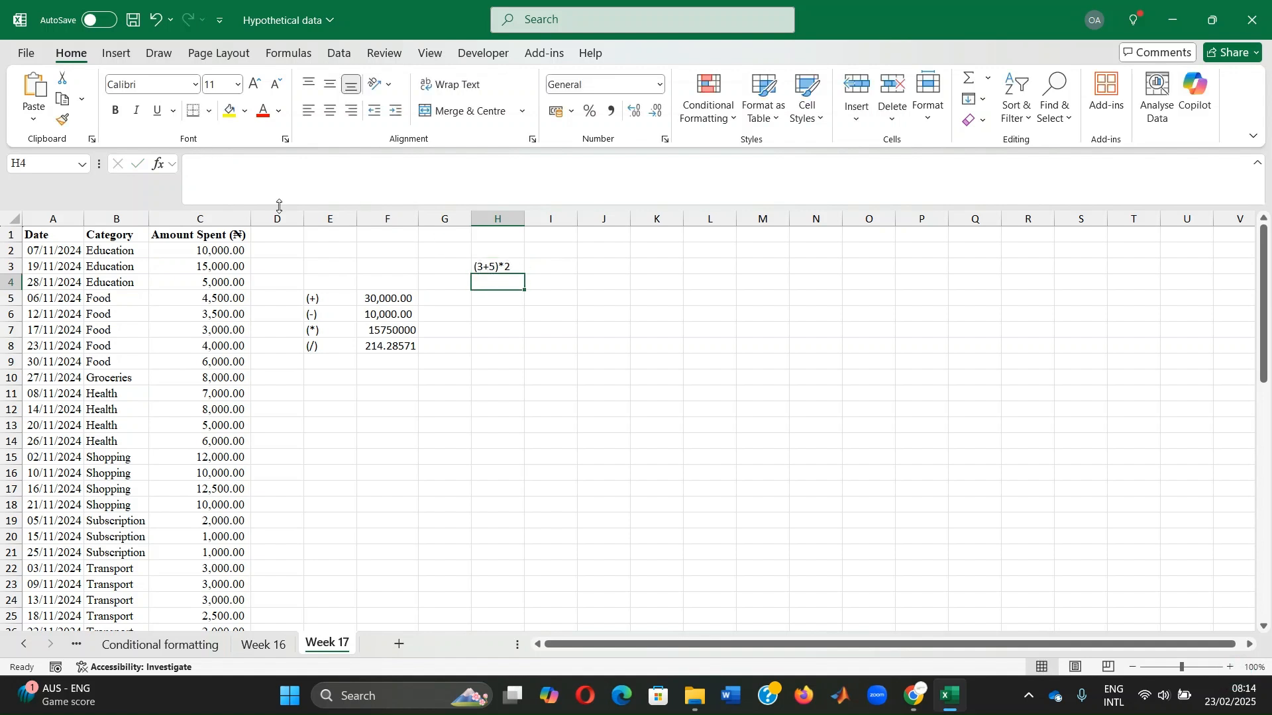
Insert an equals sign before the expression in H3 so the cell holds the formula =(3+5)*2
left_click(492, 266)
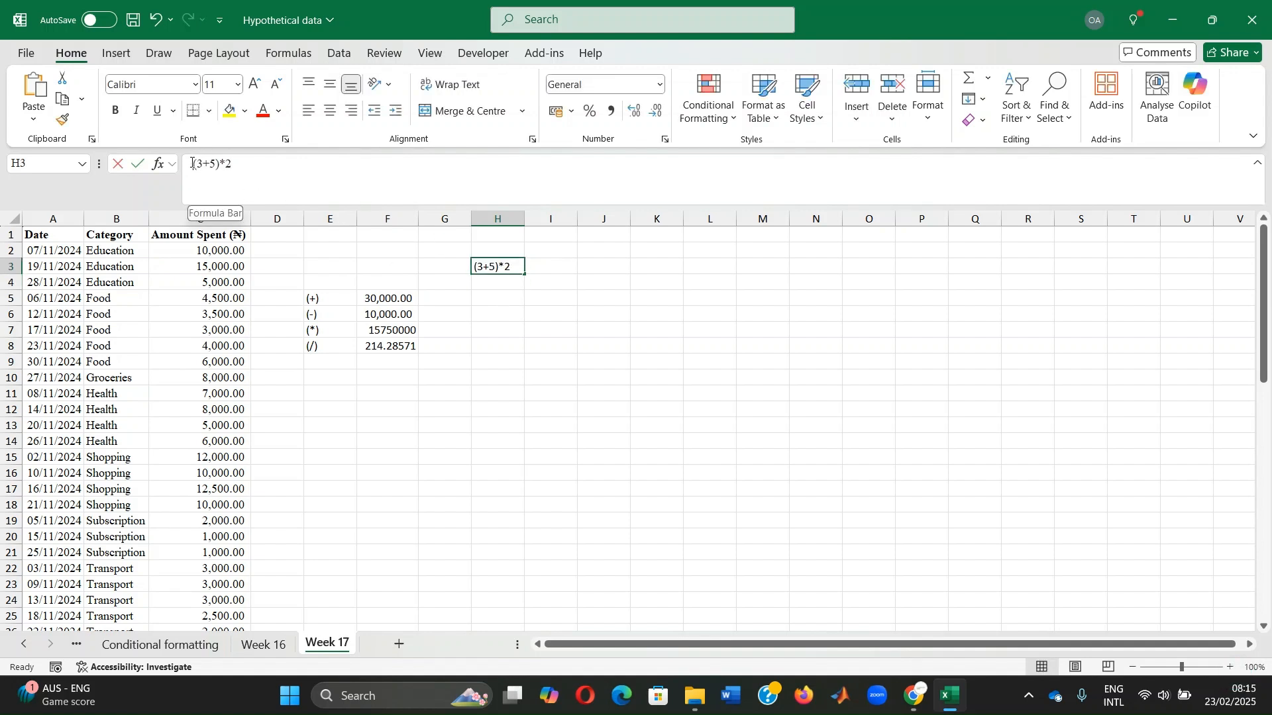
left_click(191, 164)
type("=")
key("Return")
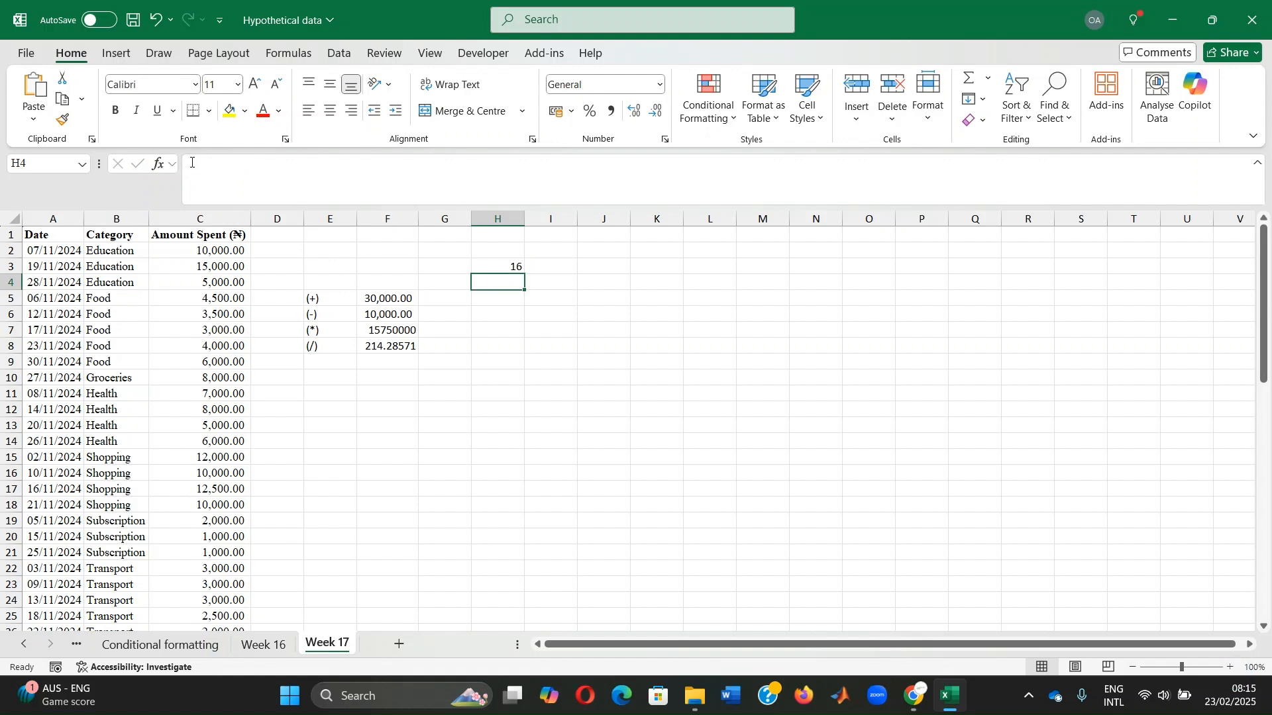
Copy the formula text =(3+5)*2 from cell H3 and paste it into cell H4
double_click(499, 265)
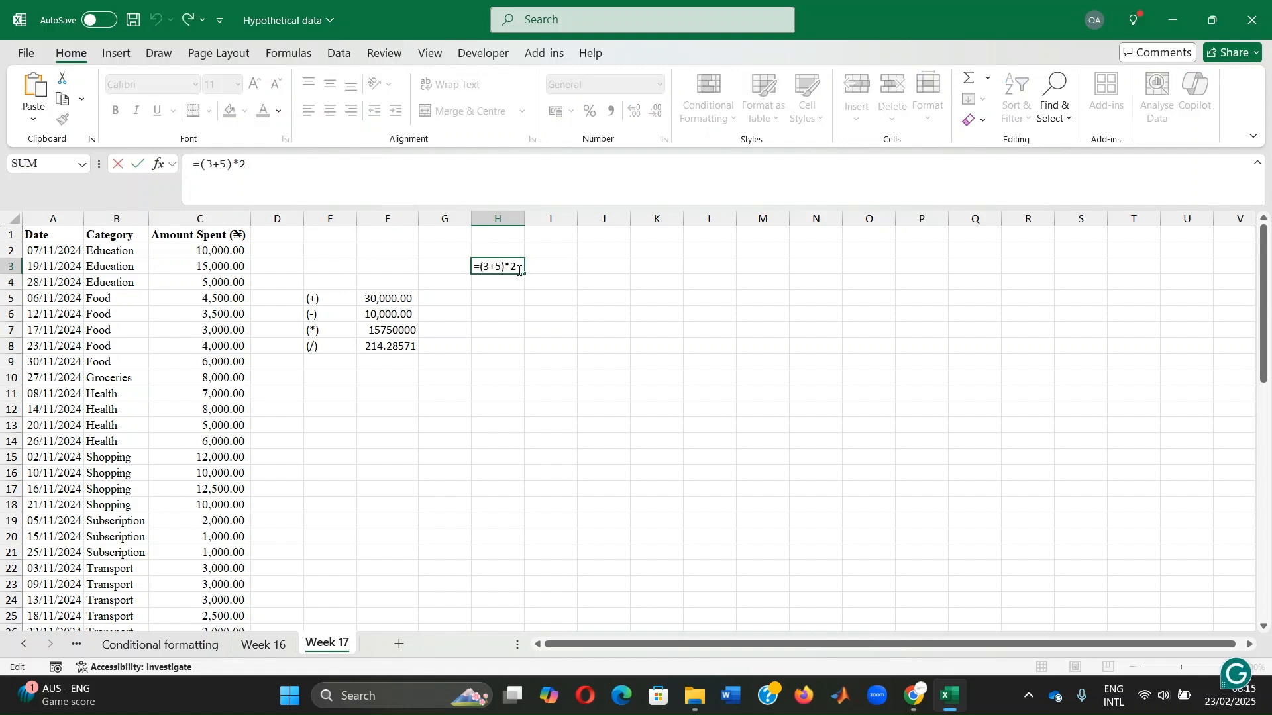
key("Return")
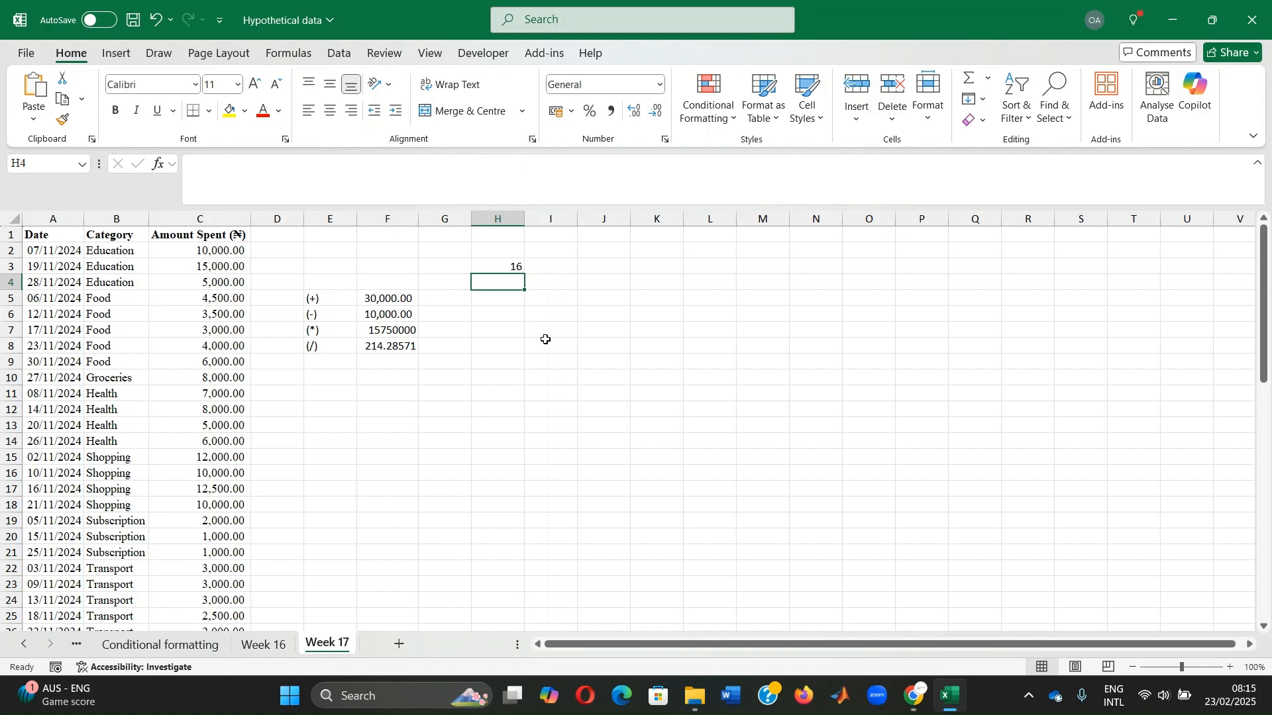
key("Up")
triple_click(288, 175)
key("ctrl+c")
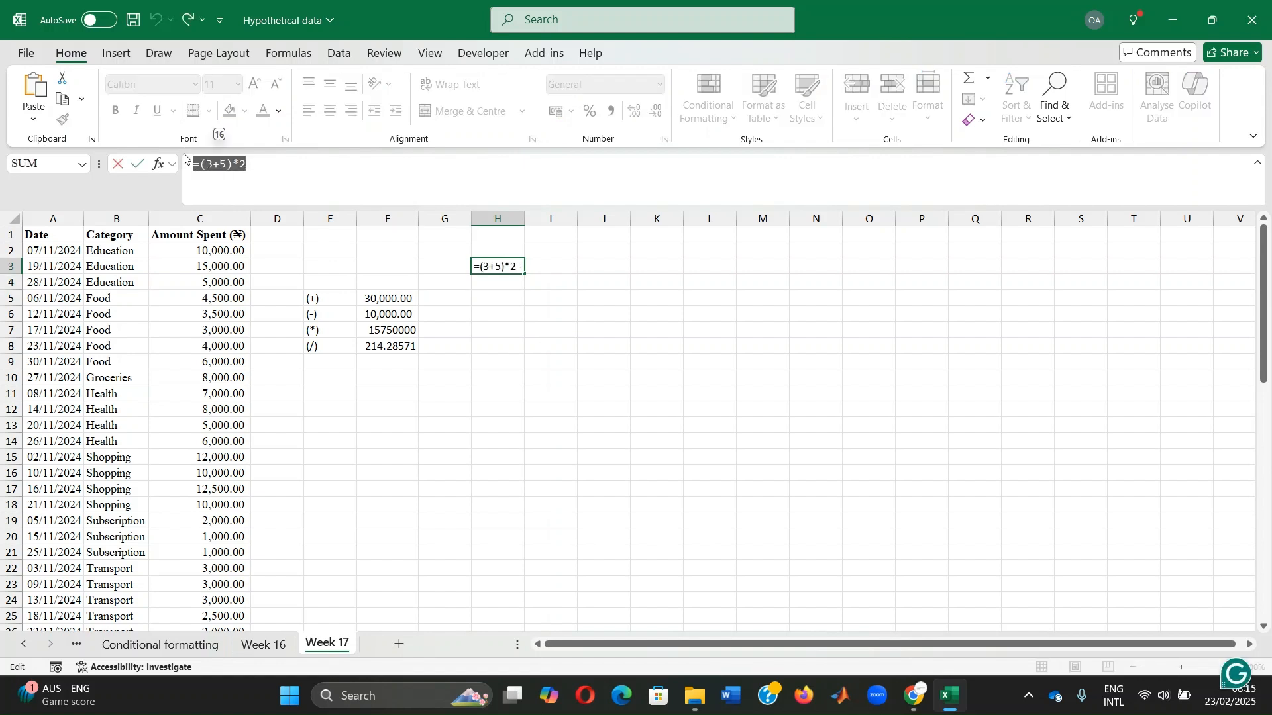
key("Return")
key("ctrl+v")
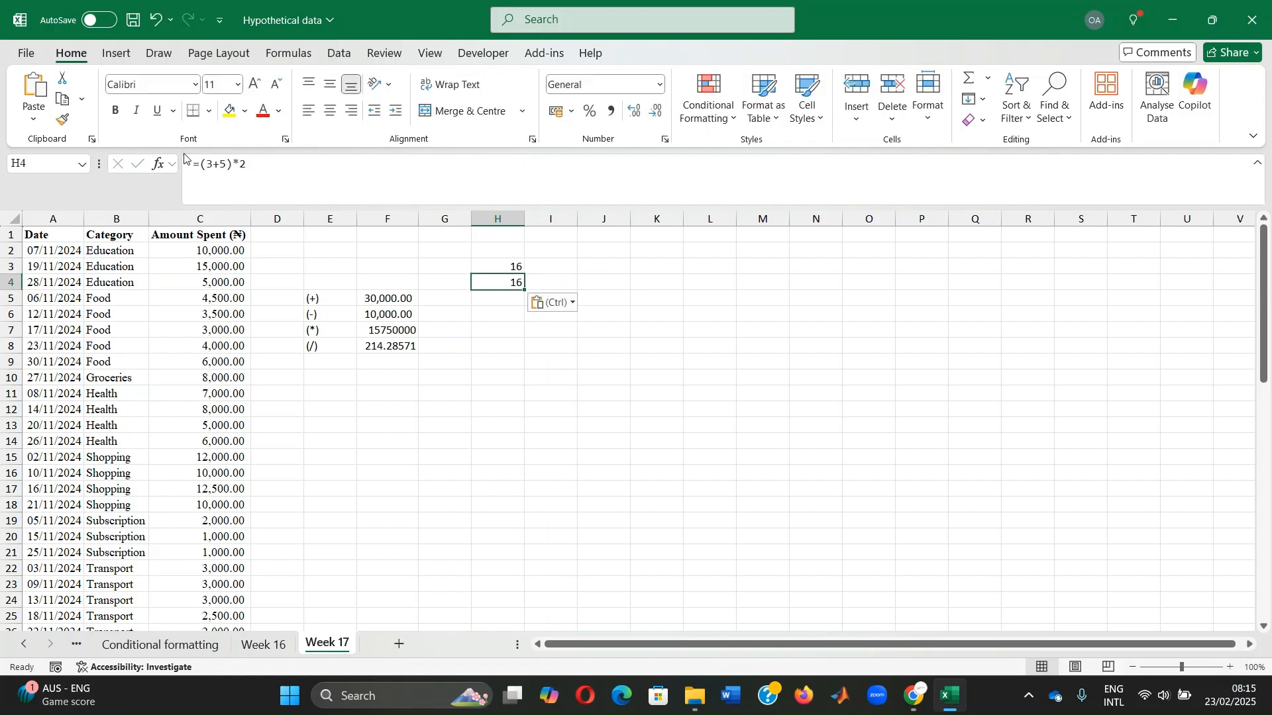
Remove both parentheses from the formula in H4 so it reads =3+5*2
double_click(510, 283)
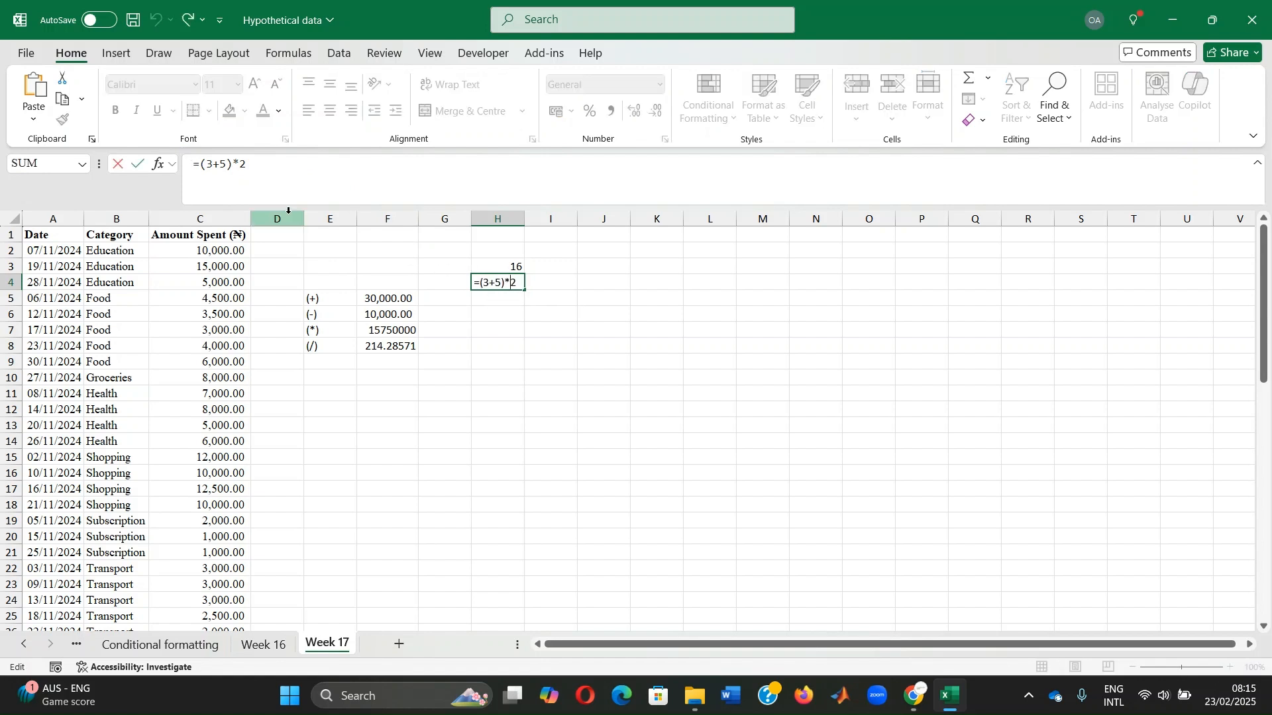
left_click(209, 166)
key("BackSpace")
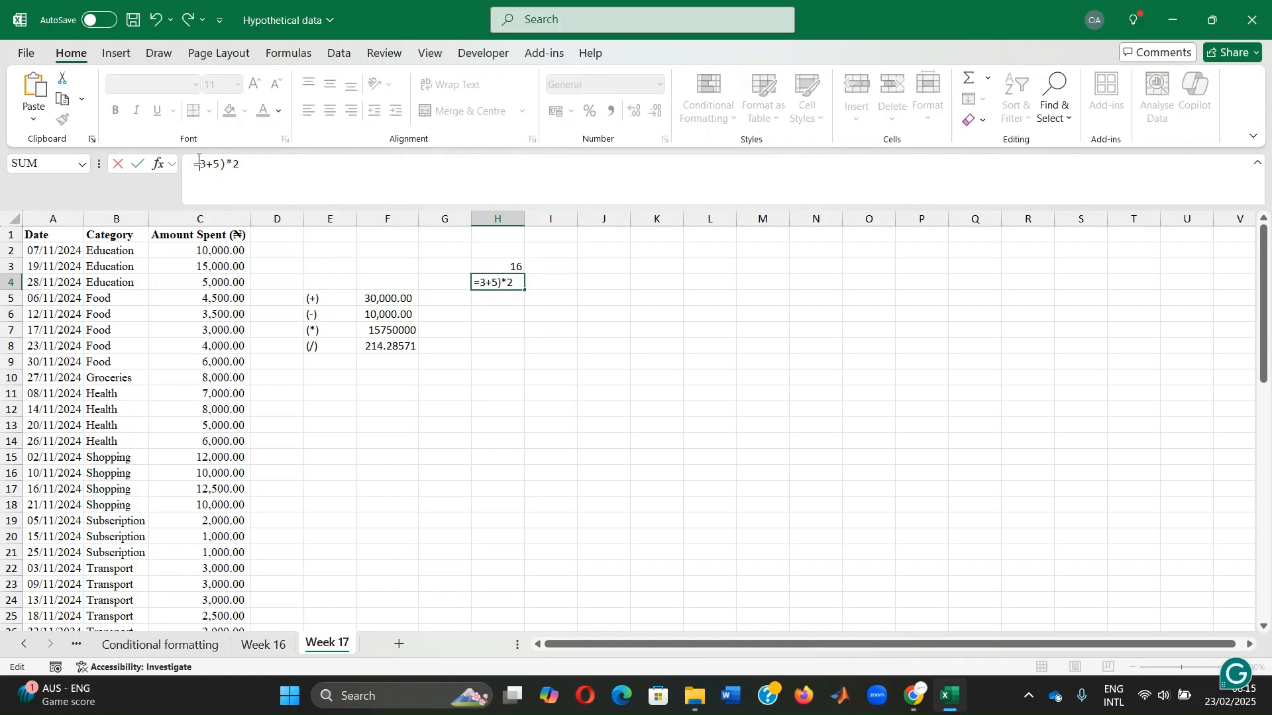
left_click(224, 167)
key("BackSpace")
key("Return")
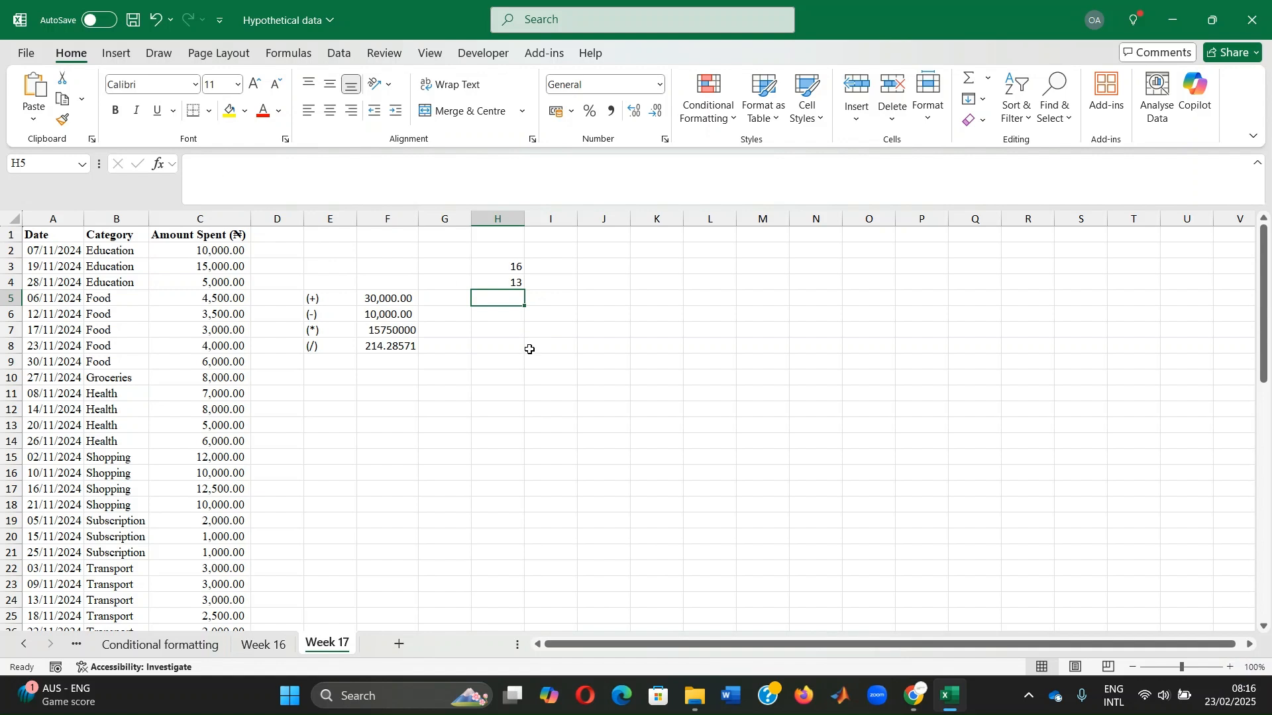
Enter the labels sum, average, min, max and count down column H in cells H7 to H11
left_click(497, 330)
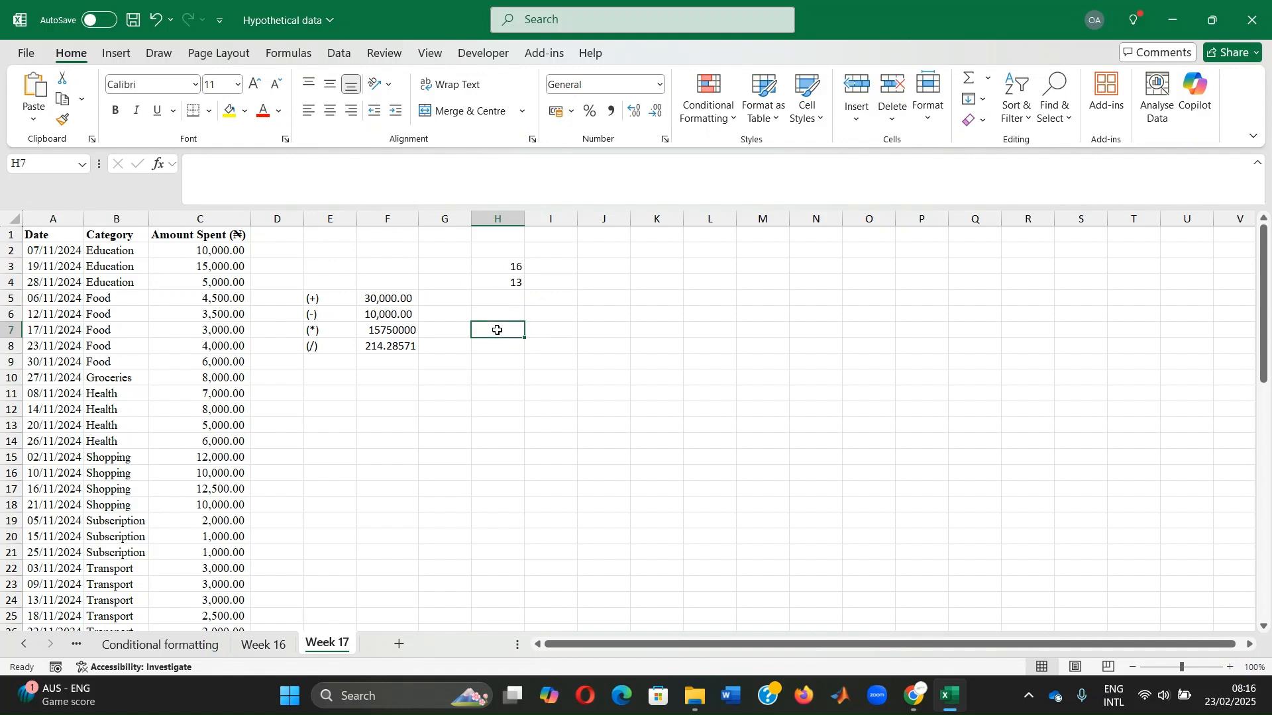
type("sum")
key("Return")
type("av")
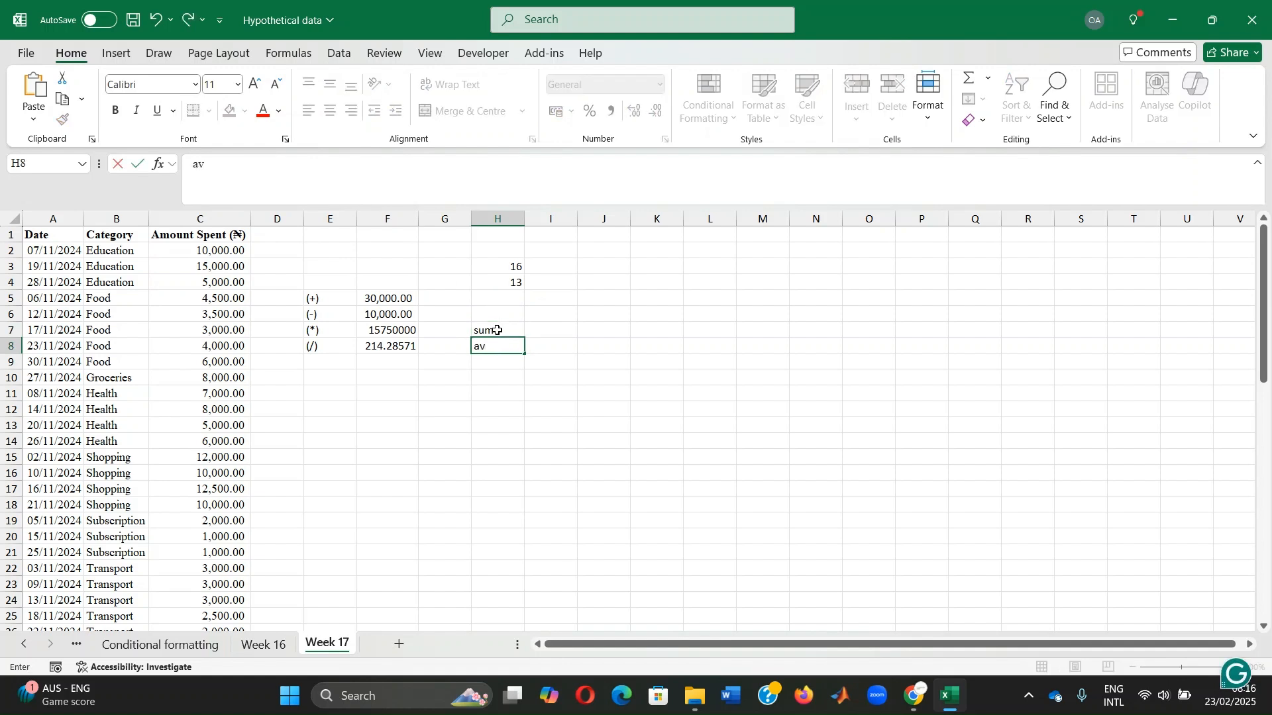
type("erage")
key("Return")
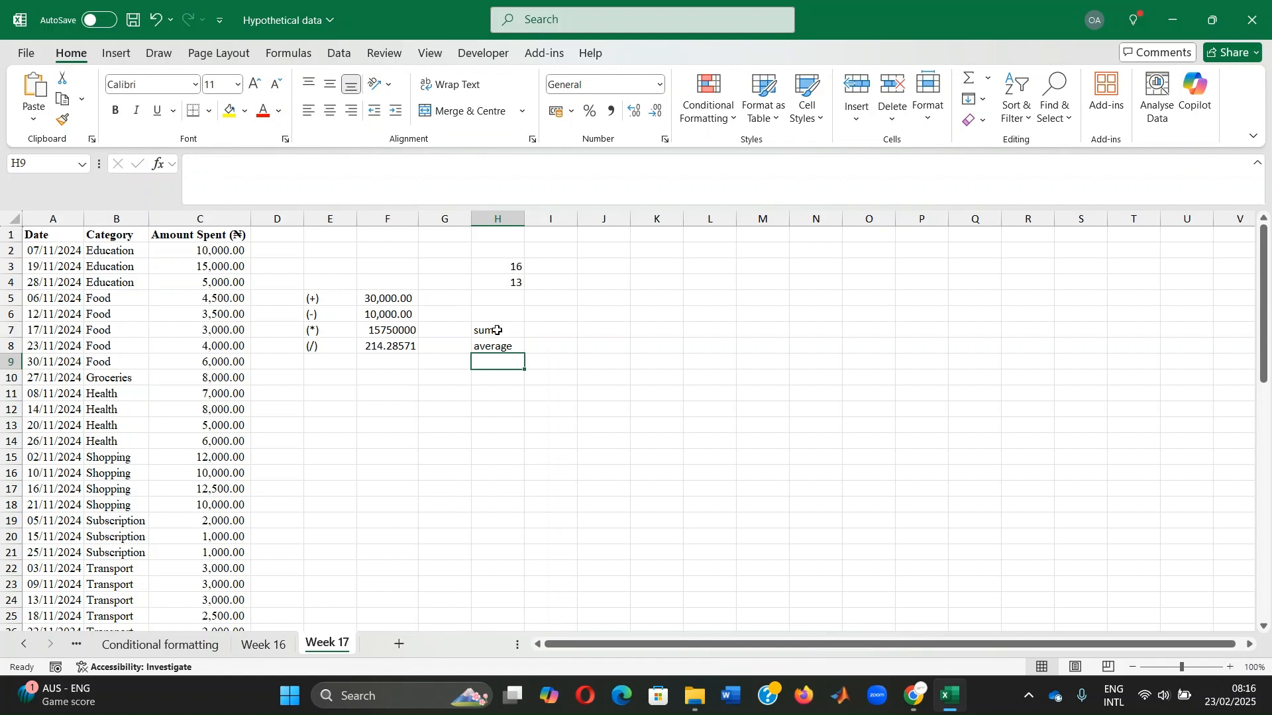
type("min")
key("Return")
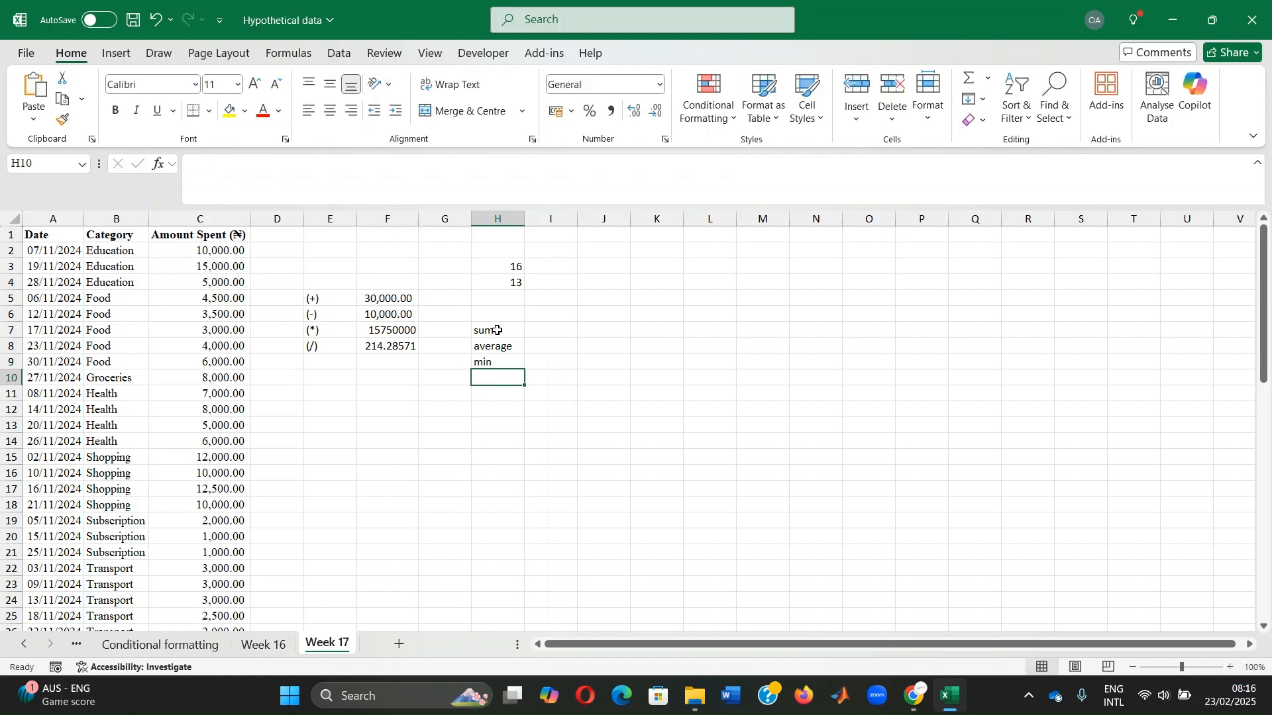
type("max")
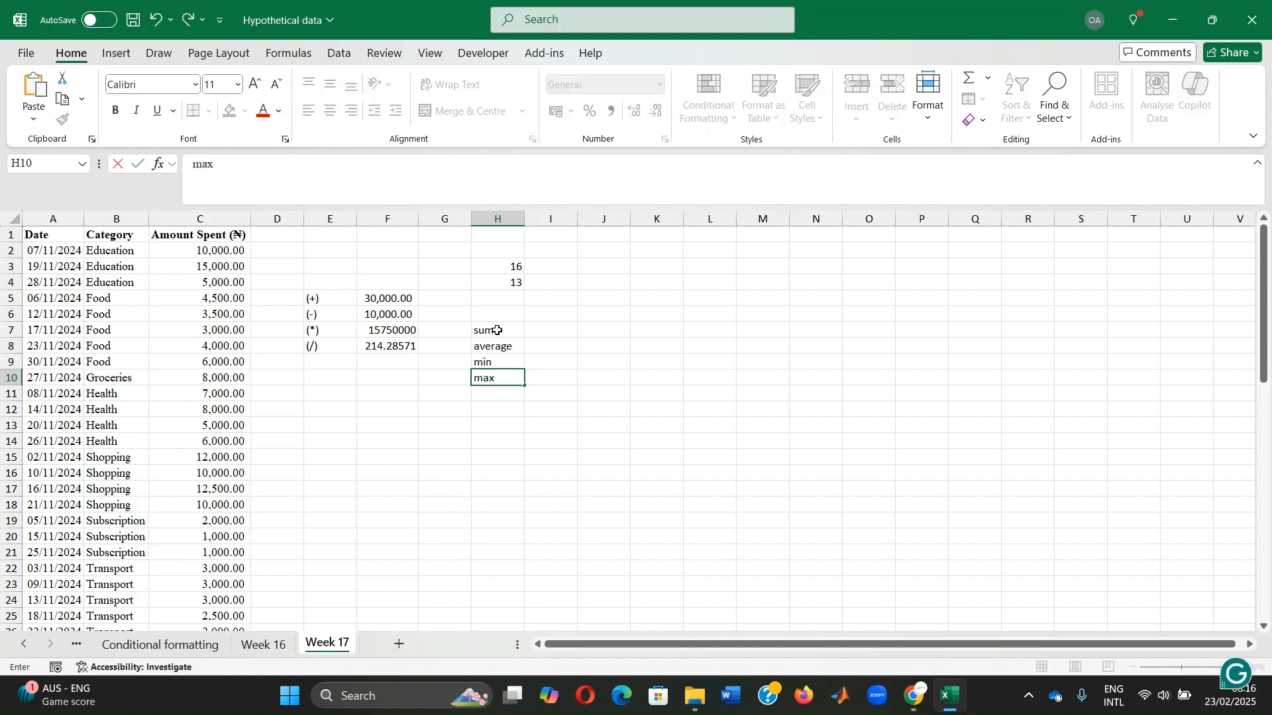
key("Return")
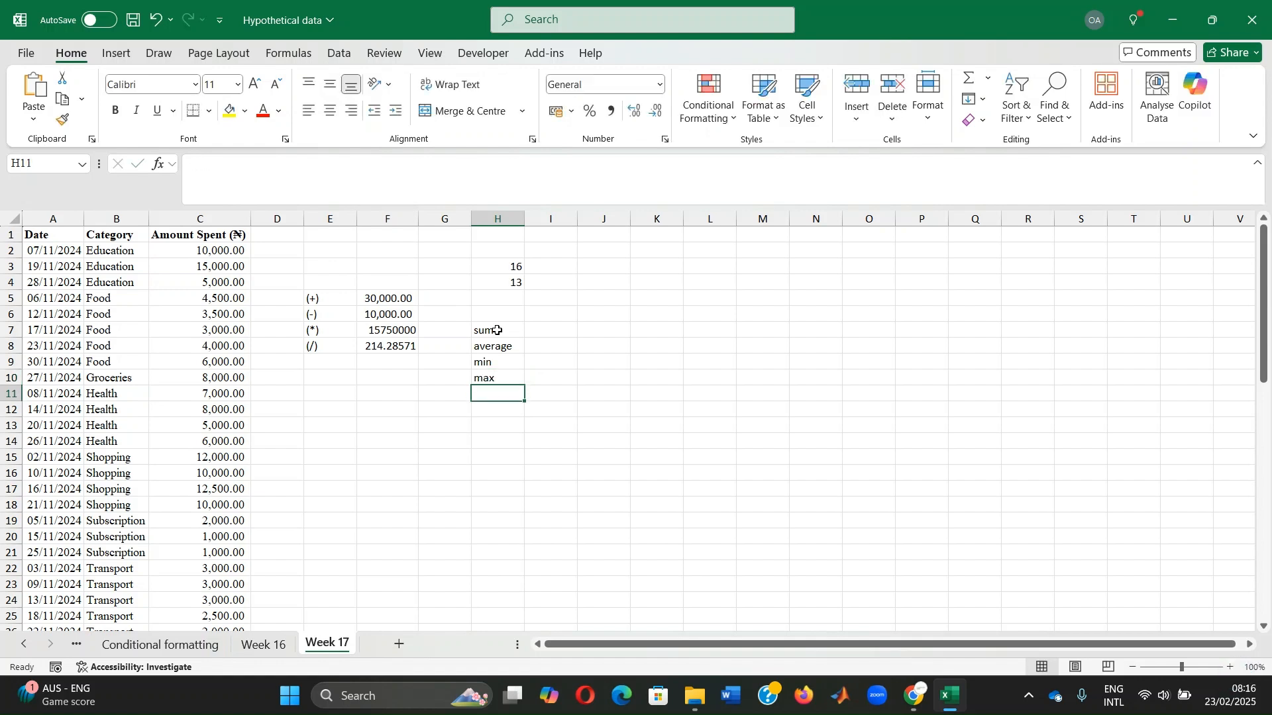
type("count")
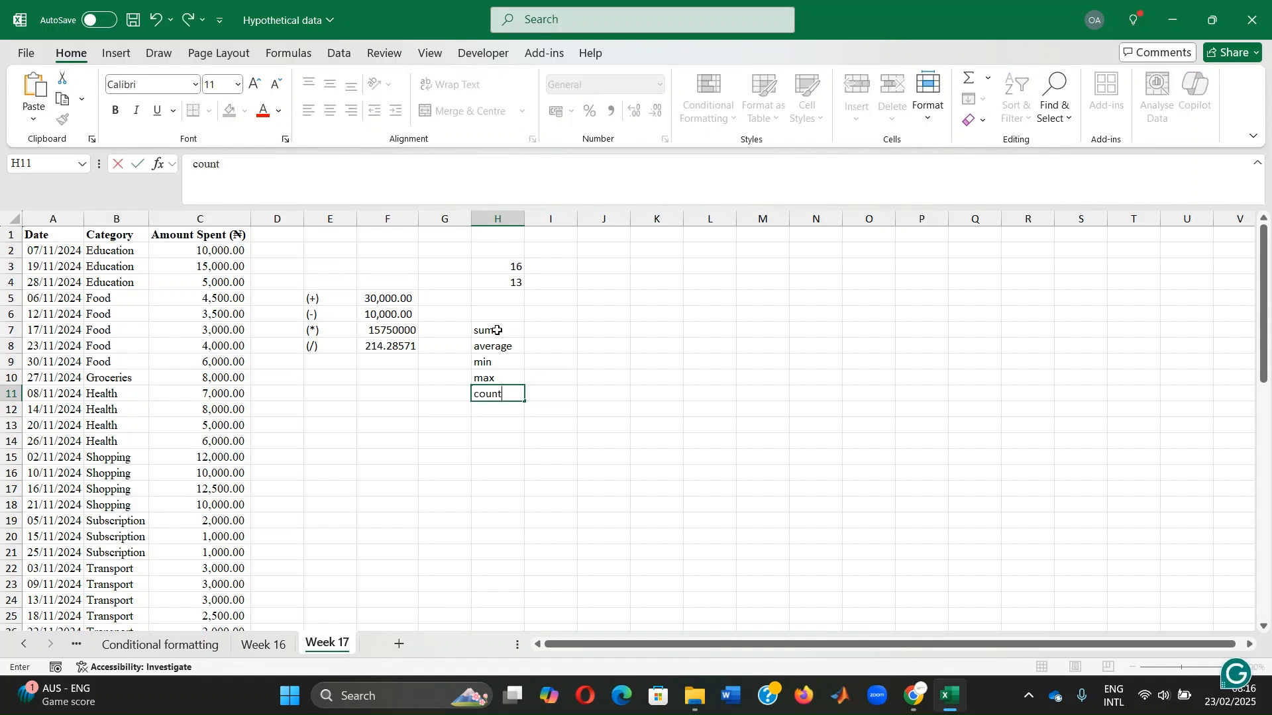
key("Return")
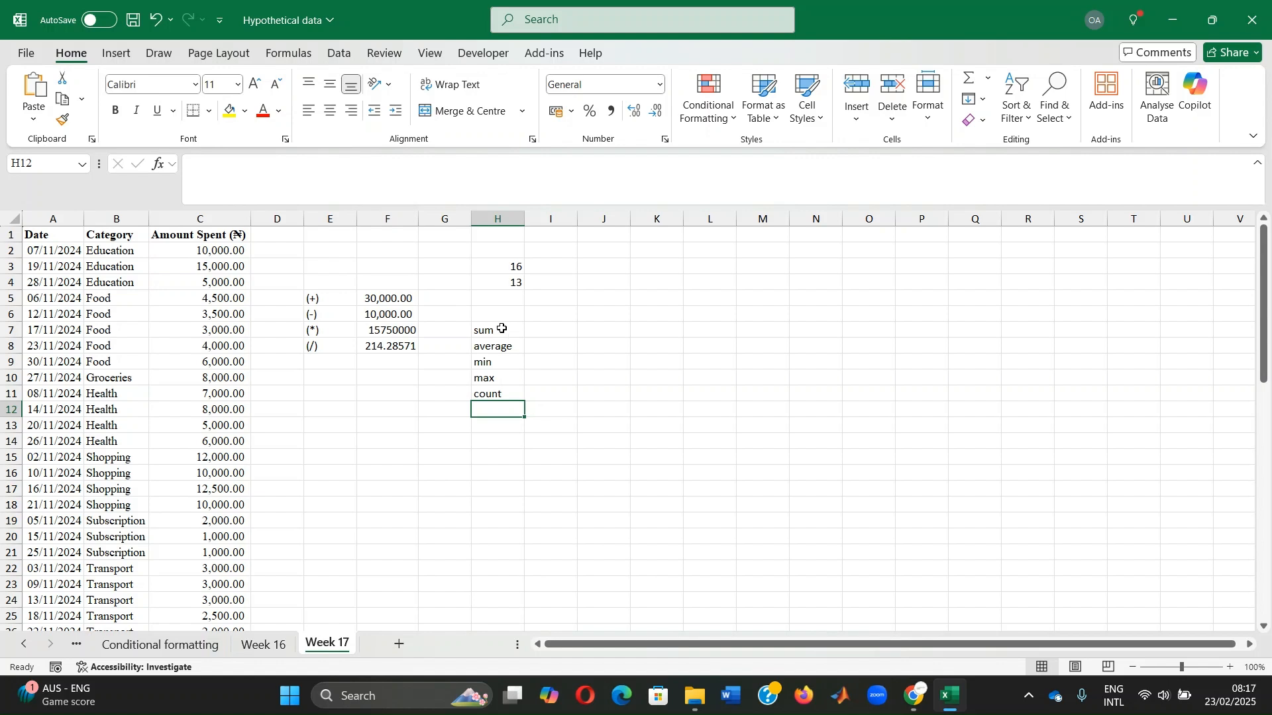
Enter a SUM formula in J7, beside the sum label, that adds the amounts in C2:C4
left_click(592, 329)
type("=")
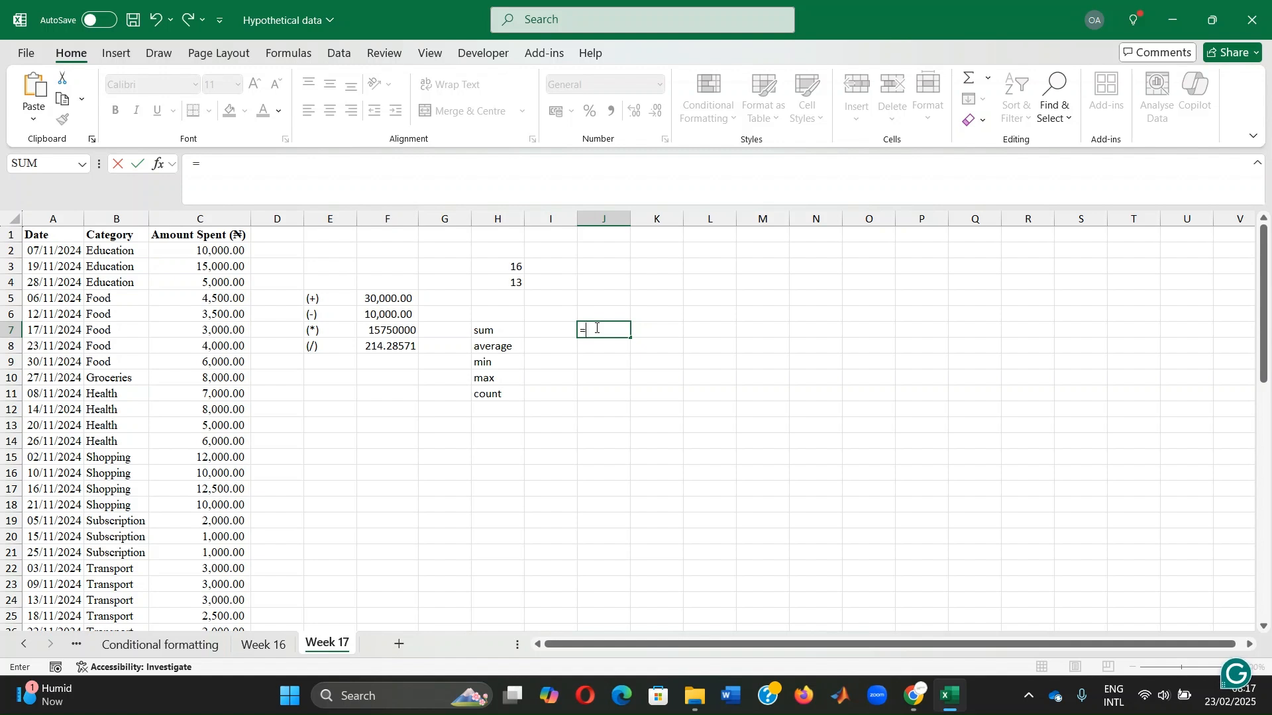
type("sum(")
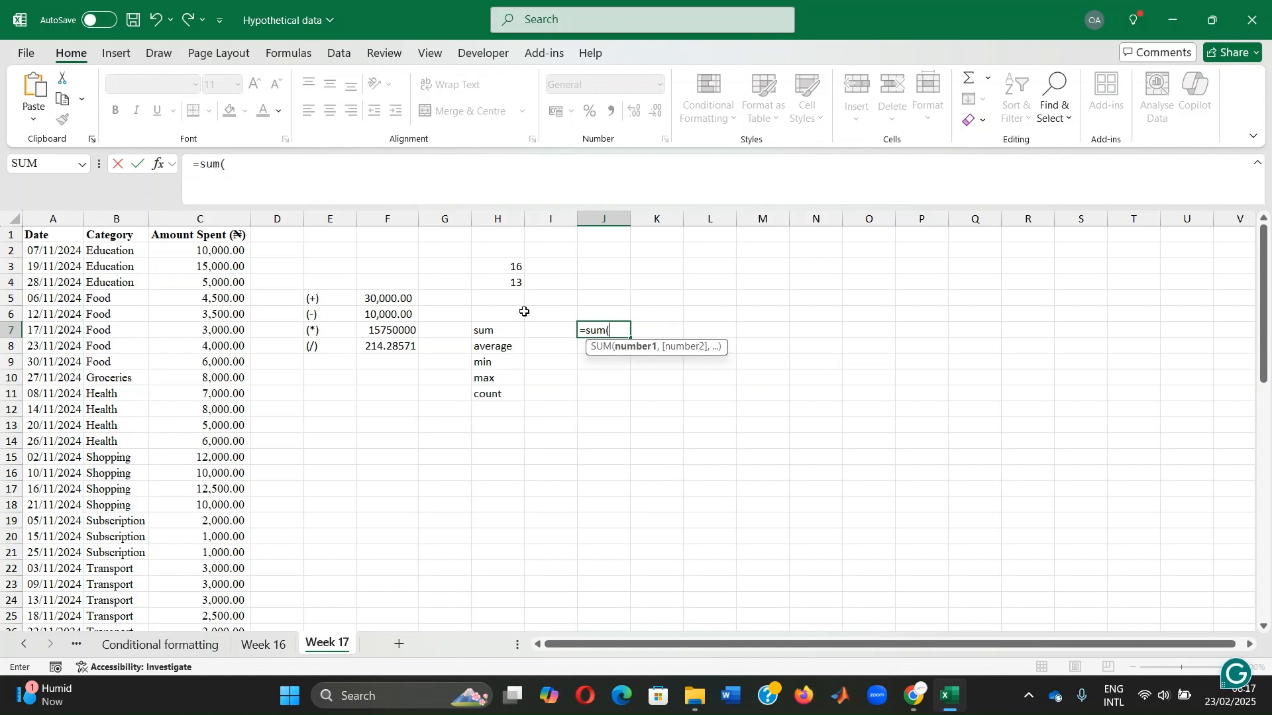
left_click_drag(171, 246, 176, 281)
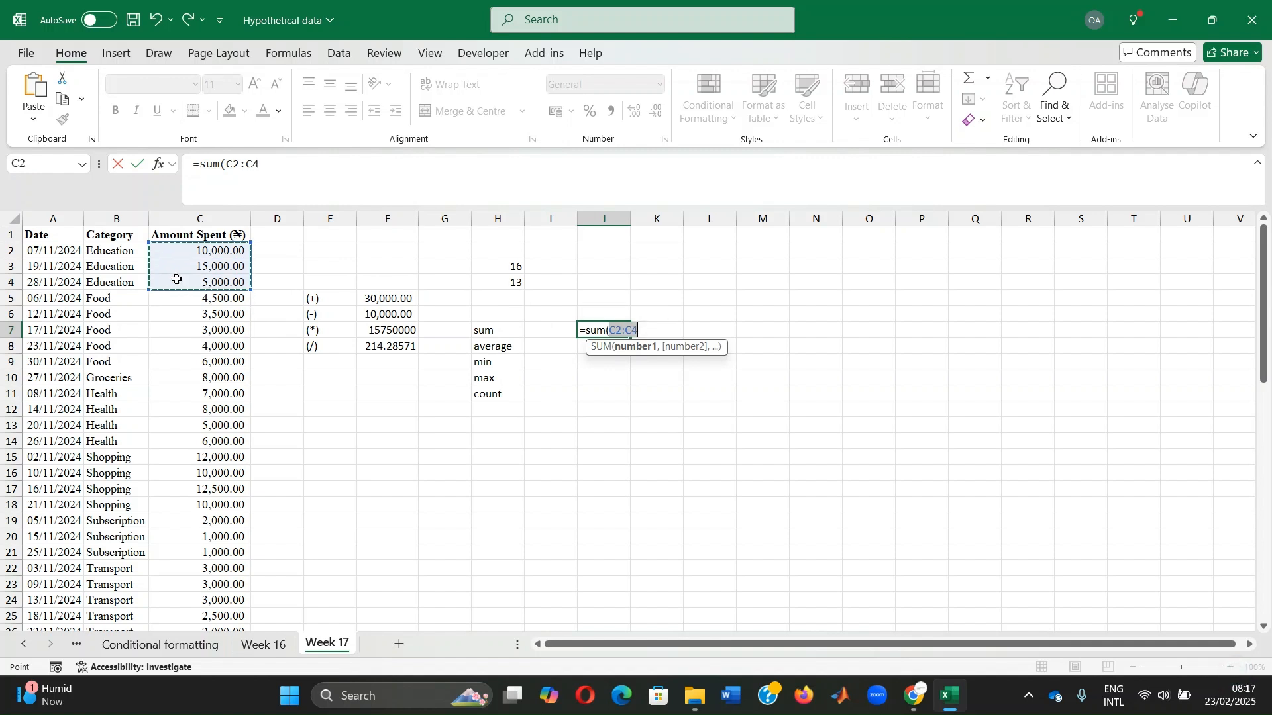
key("Return")
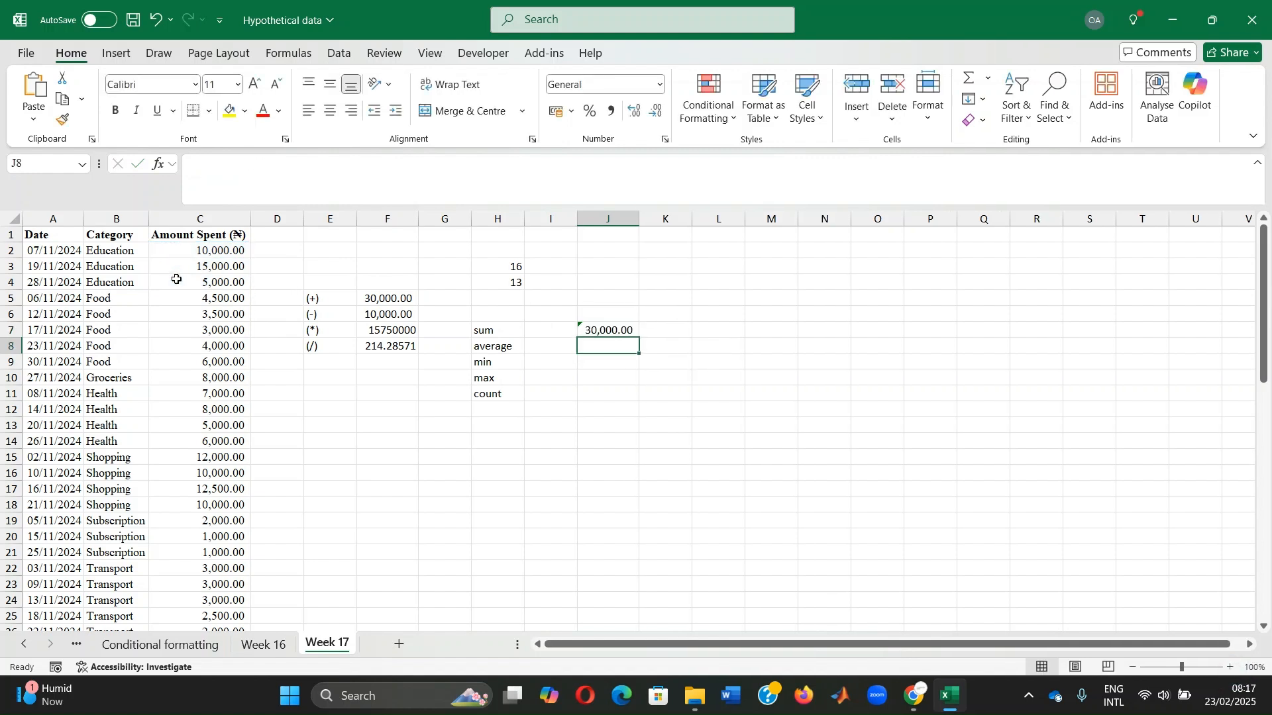
Enter an AVERAGE formula in J8 over all the amounts in C2:C30
type("=ave")
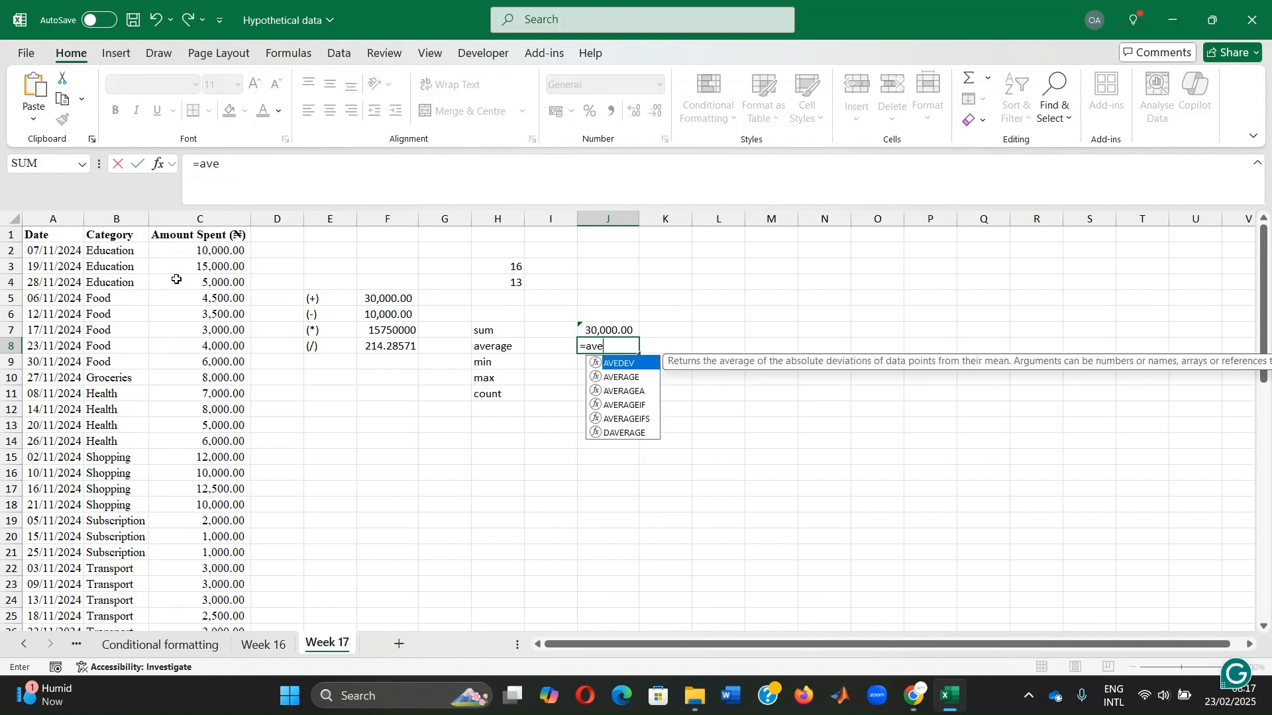
type("rage(")
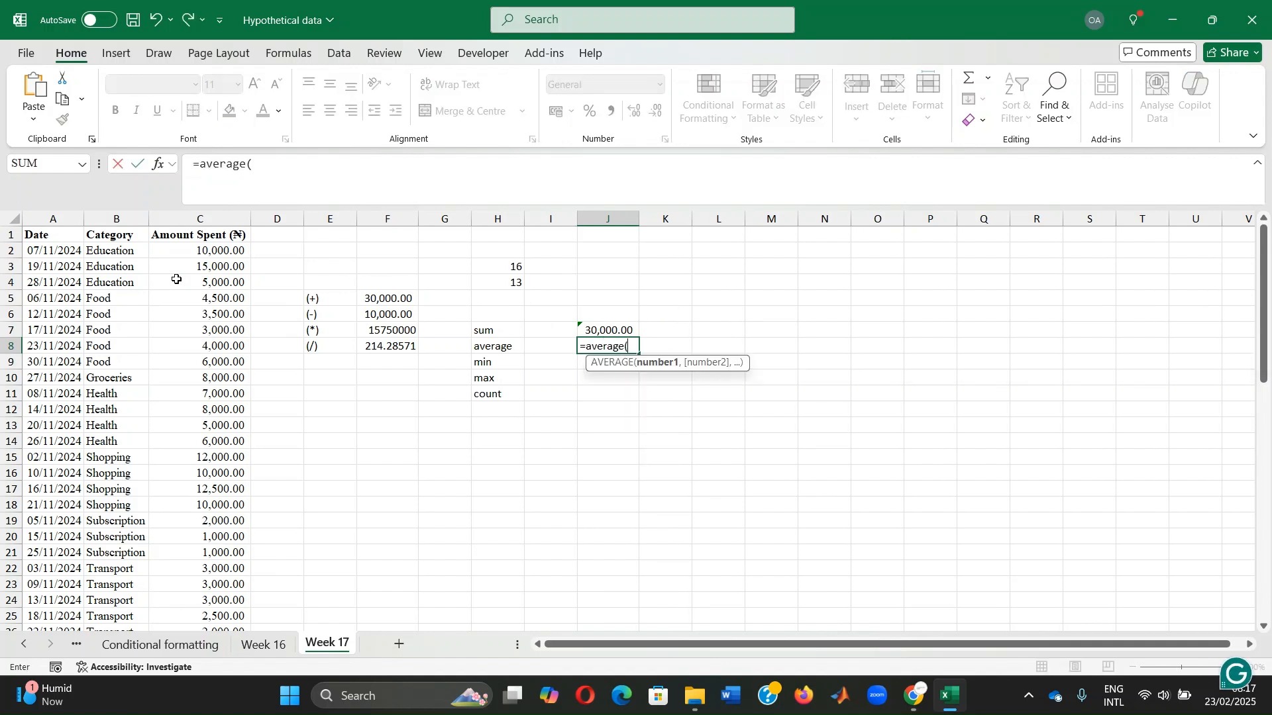
left_click_drag(193, 253, 177, 598)
key("Return")
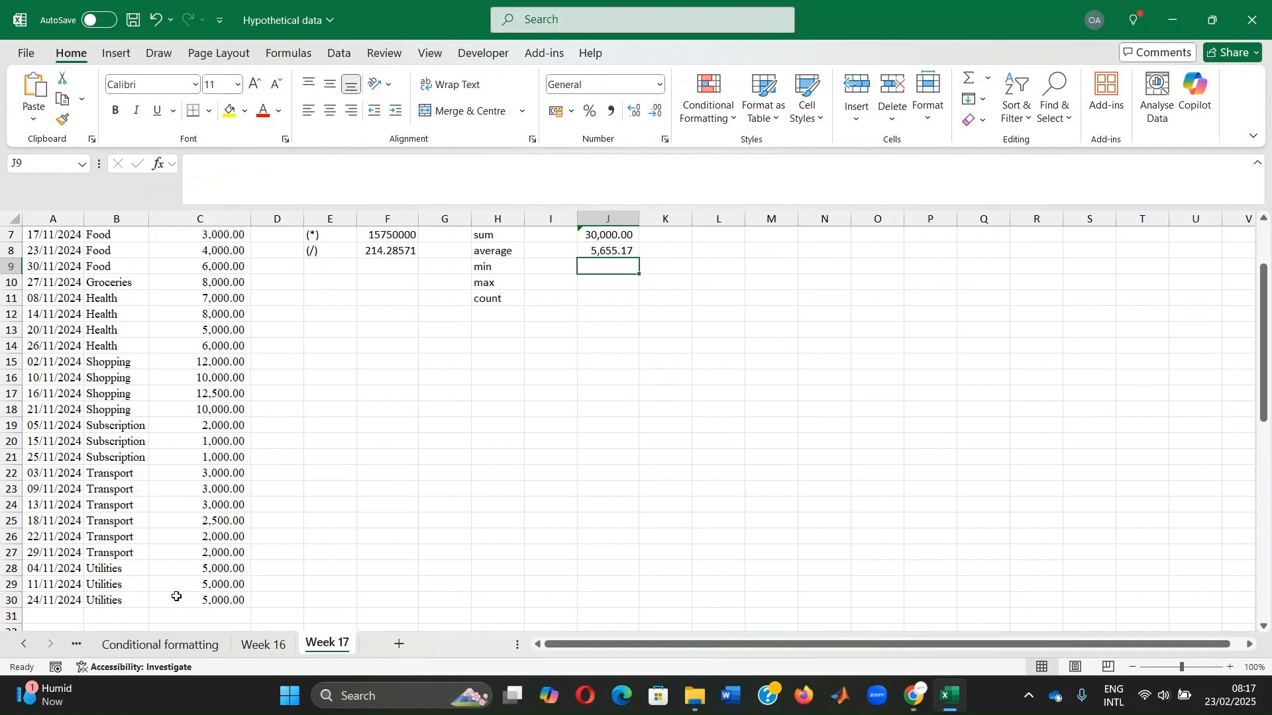
Enter a MIN formula in J9 over all the amounts in C2:C30
type("=m")
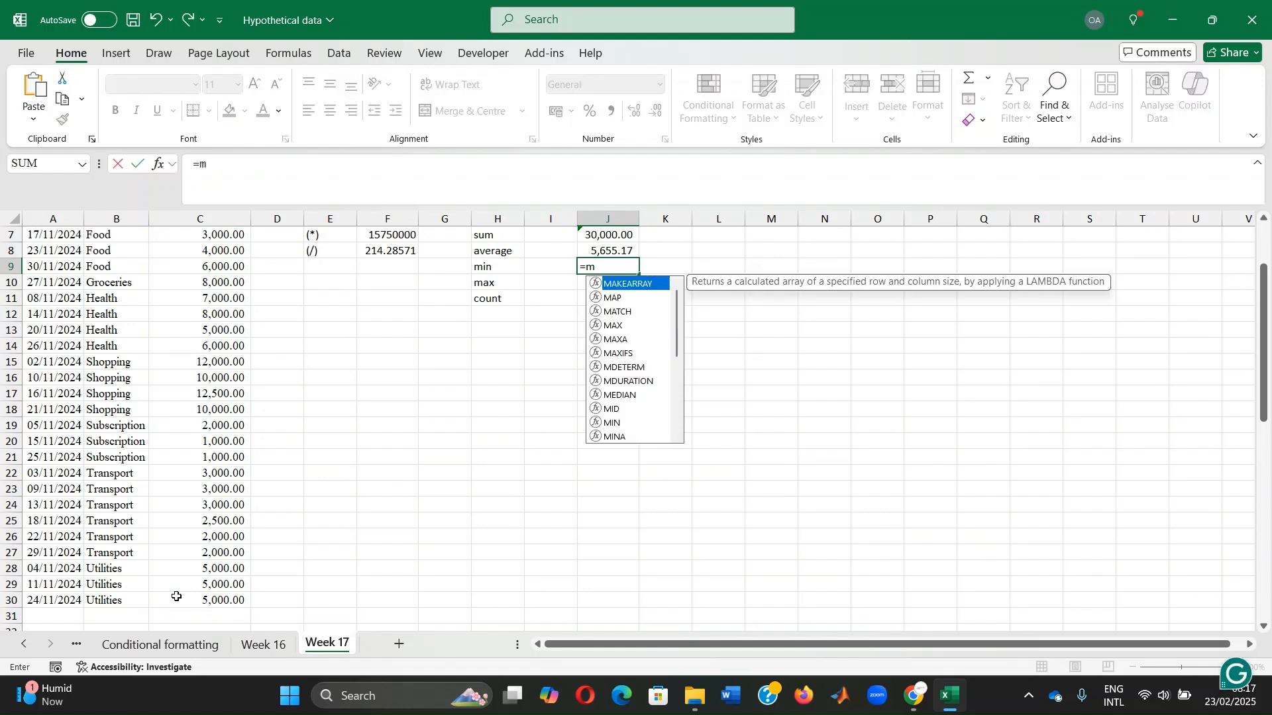
type("in(")
scroll(176, 596, "up", 2)
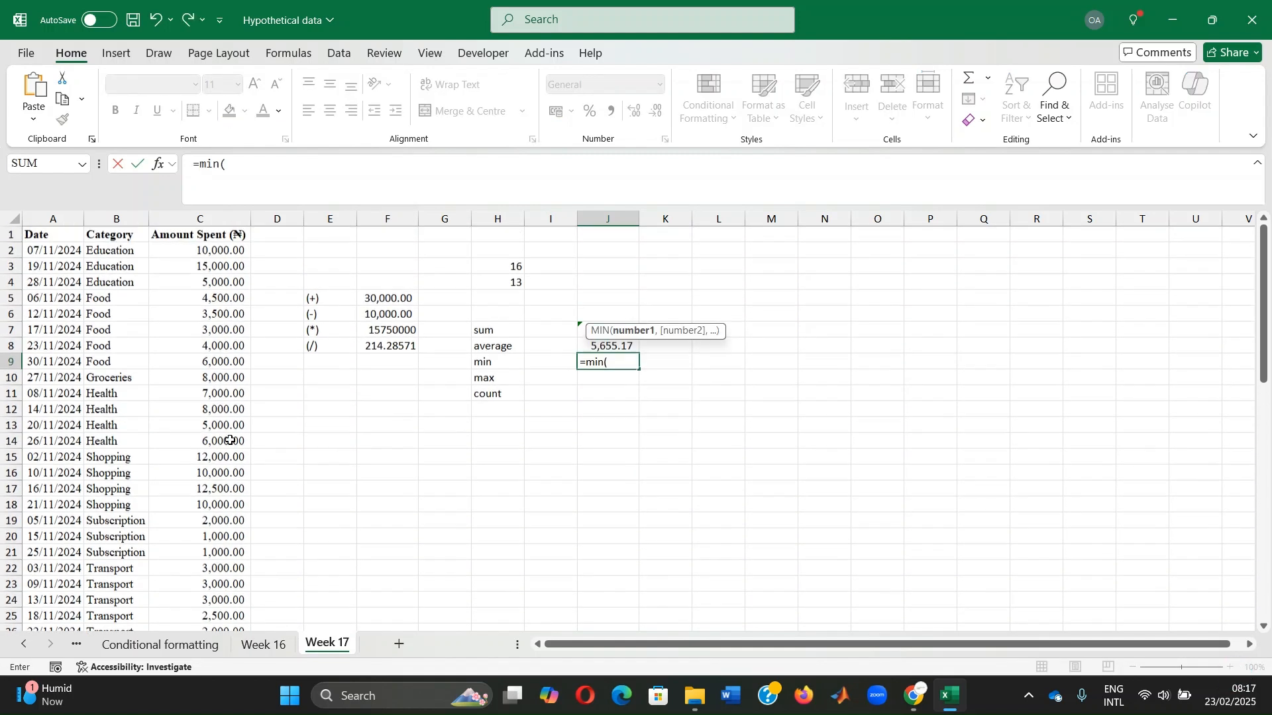
left_click_drag(213, 253, 233, 598)
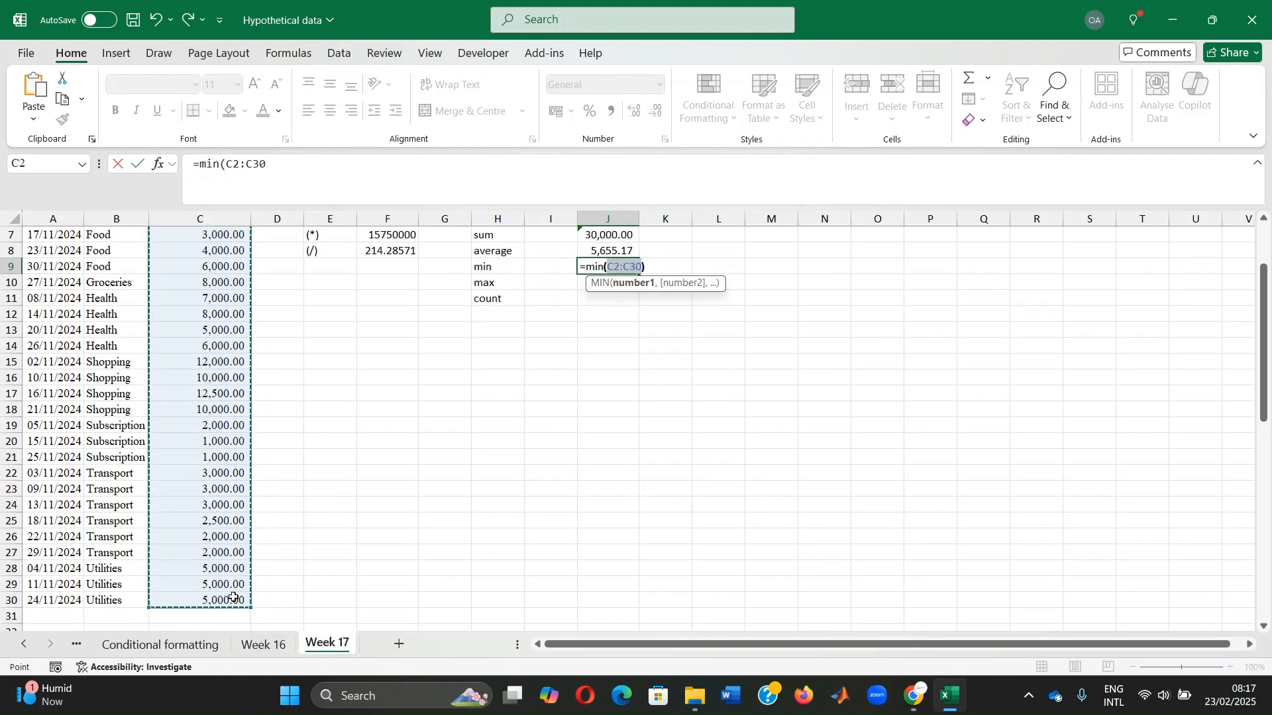
key("Return")
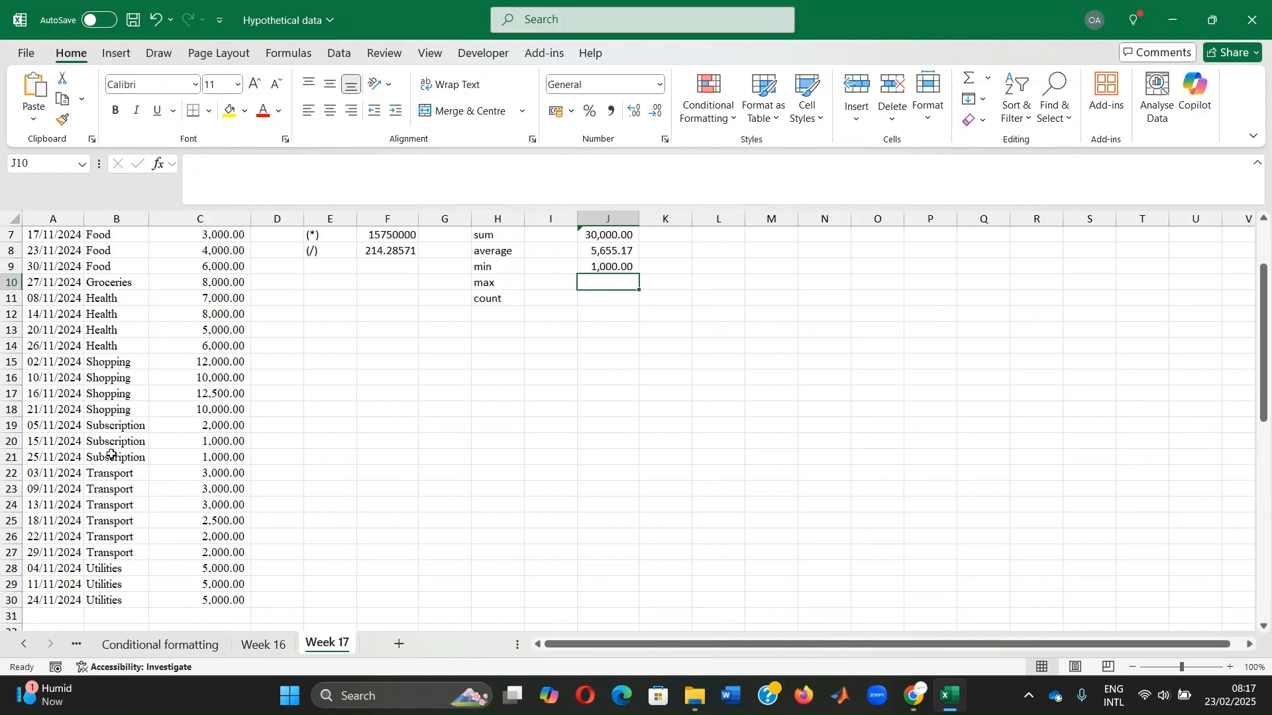
Enter a MAX formula in J10 over all the amounts in C2:C30
type("=")
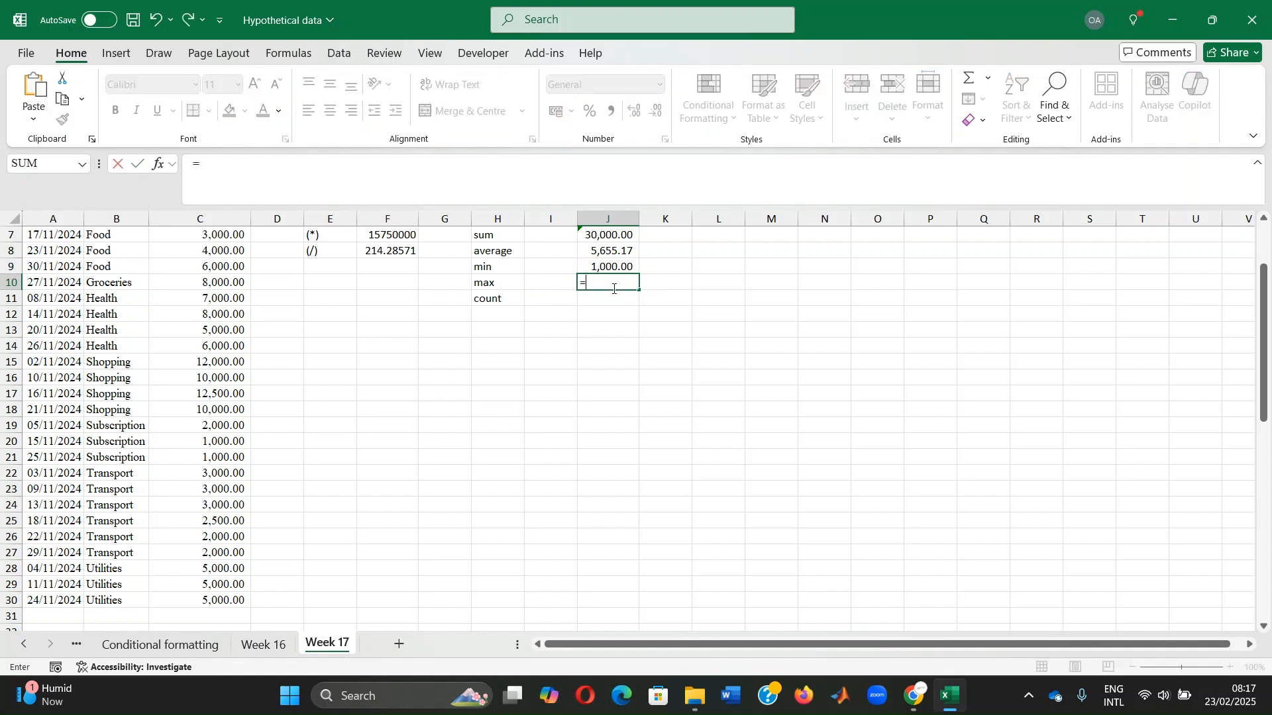
type("max(")
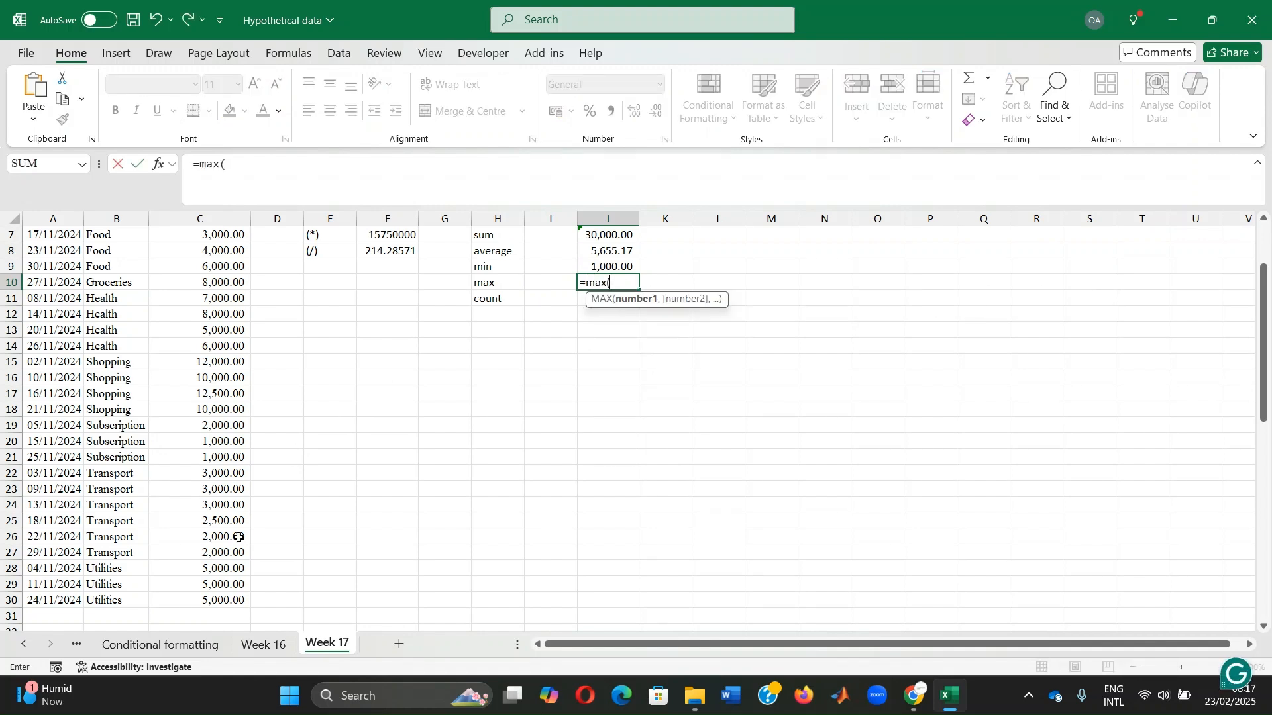
left_click_drag(203, 603, 210, 251)
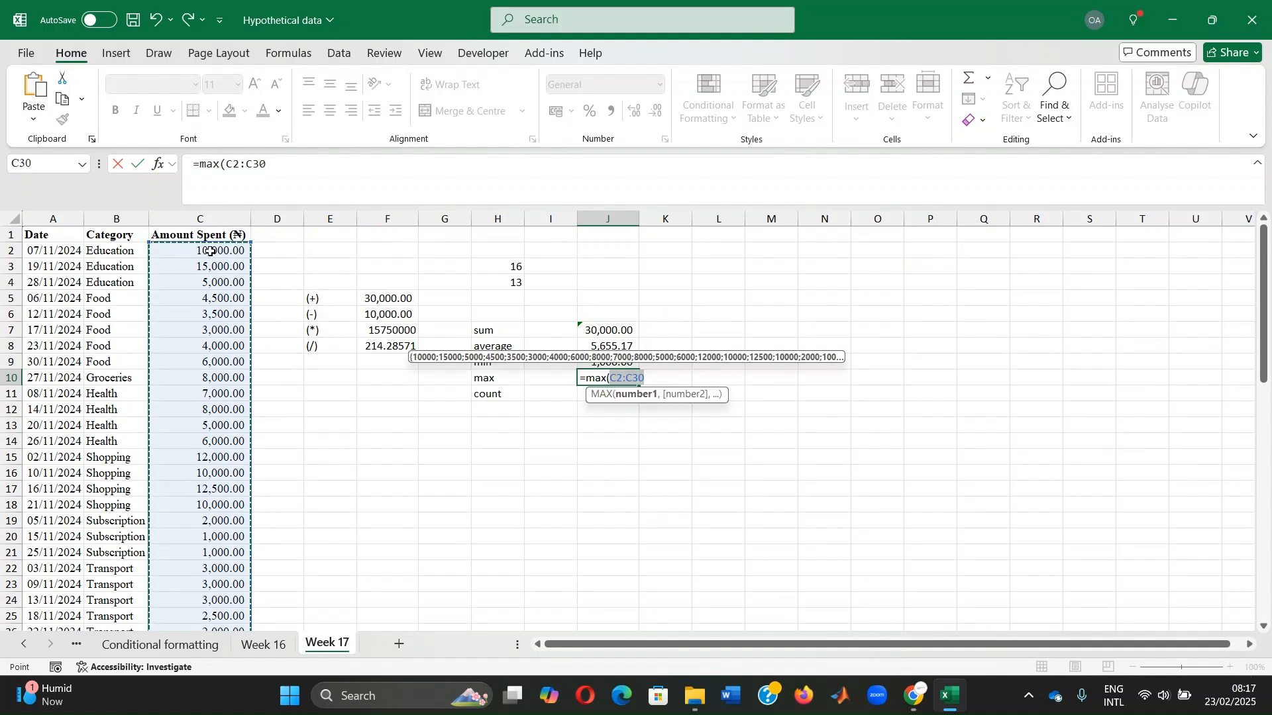
key("Return")
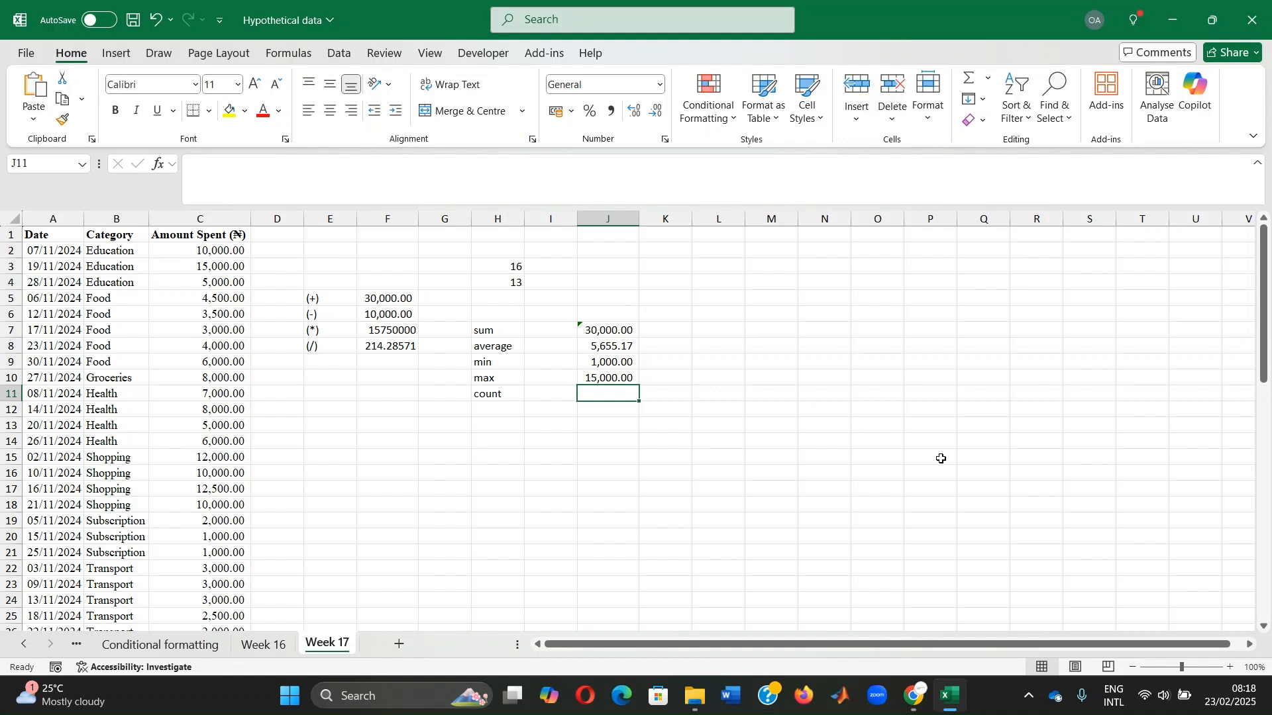
Enter a COUNT formula in J11 over the amounts in C2:C30
type("=c")
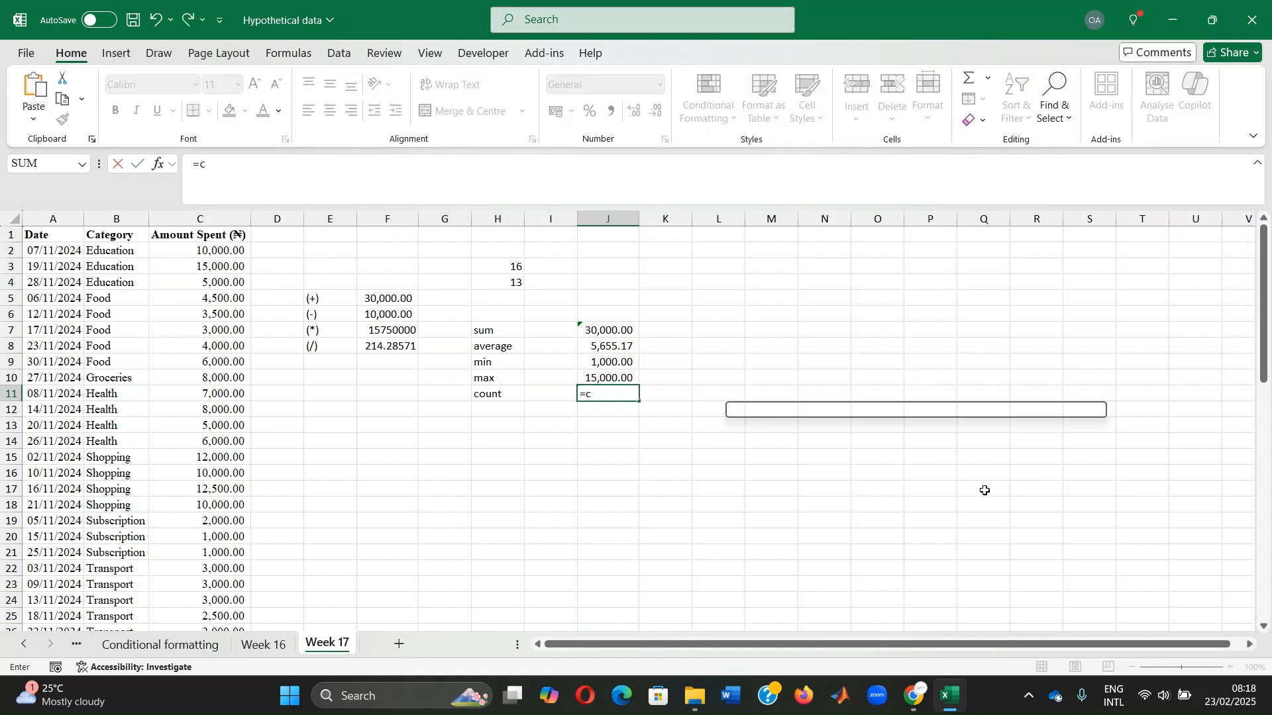
type("ount(")
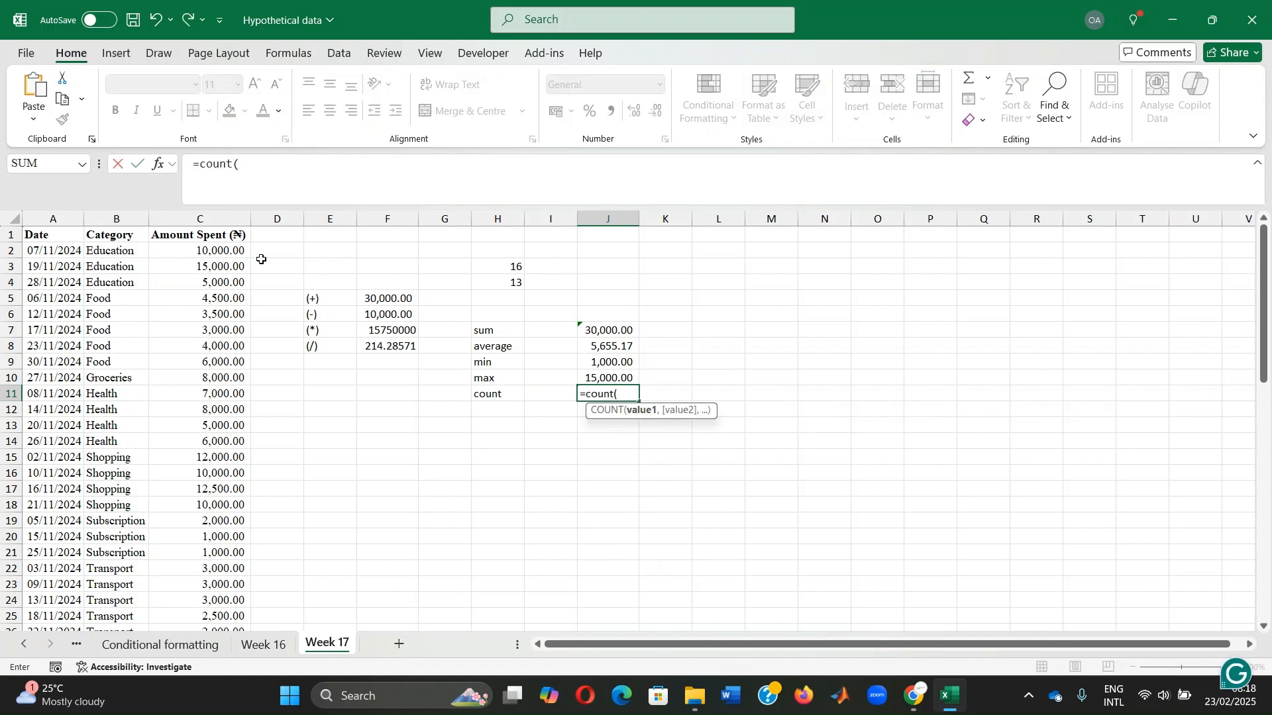
left_click_drag(220, 250, 207, 616)
type(")")
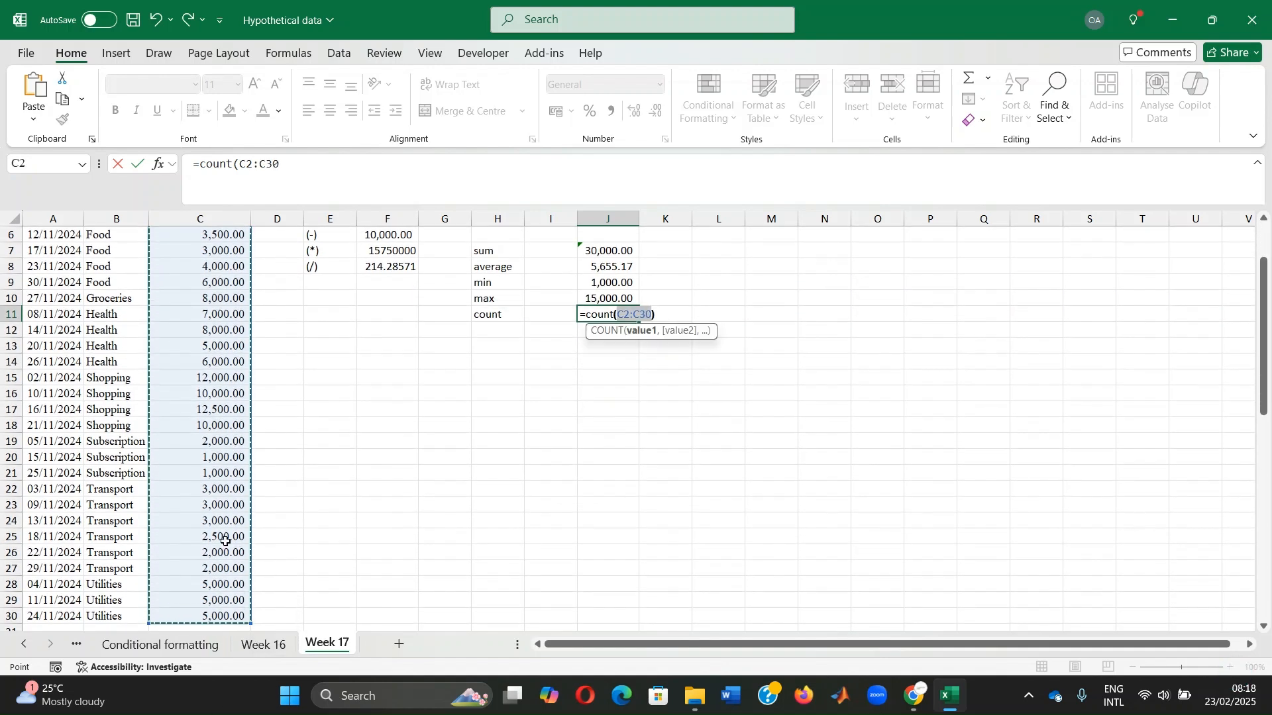
key("Return")
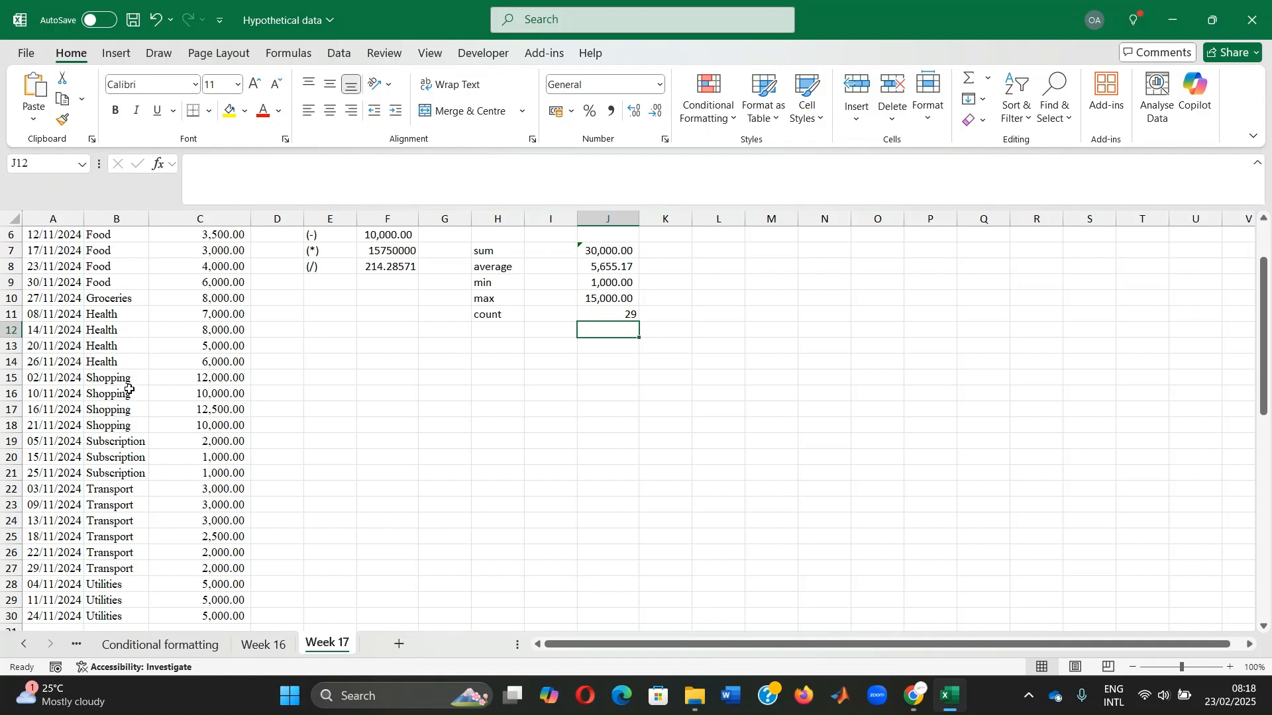
Copy the category names from B14:B15 over the amounts in C10:C11 to test the formulas, and undo the paste
left_click_drag(104, 360, 110, 377)
key("ctrl+c")
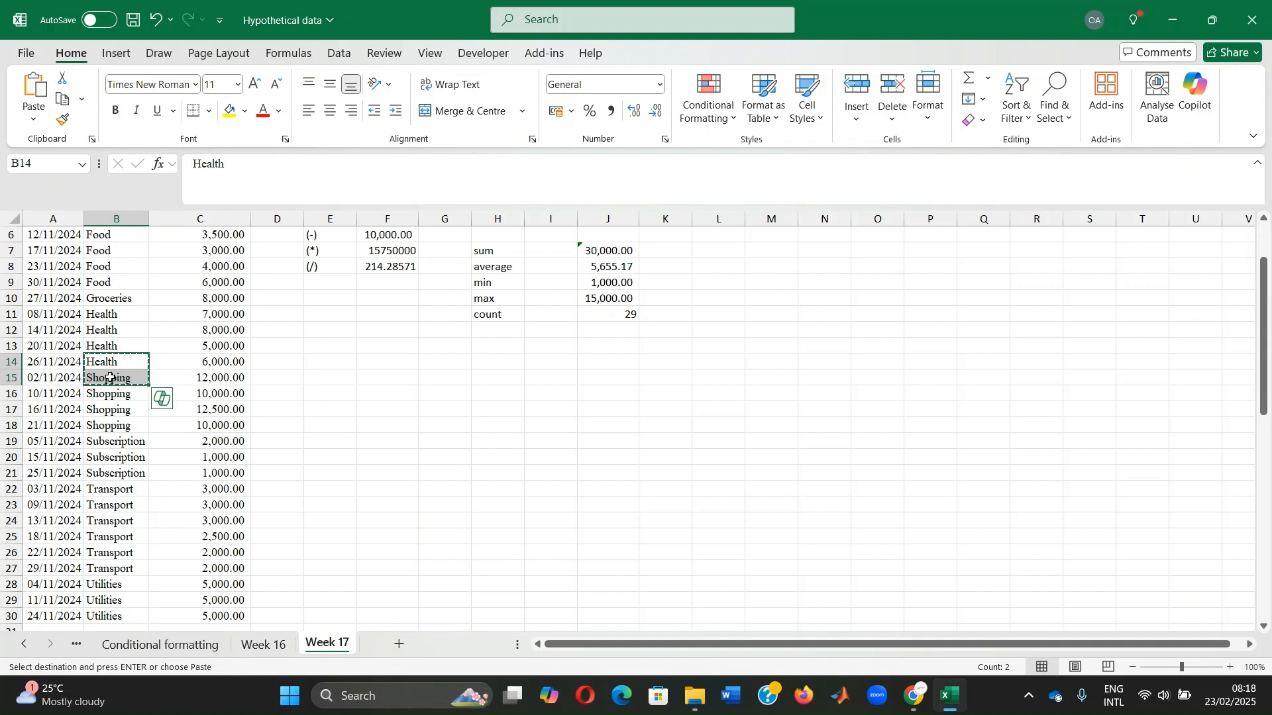
left_click_drag(194, 299, 206, 311)
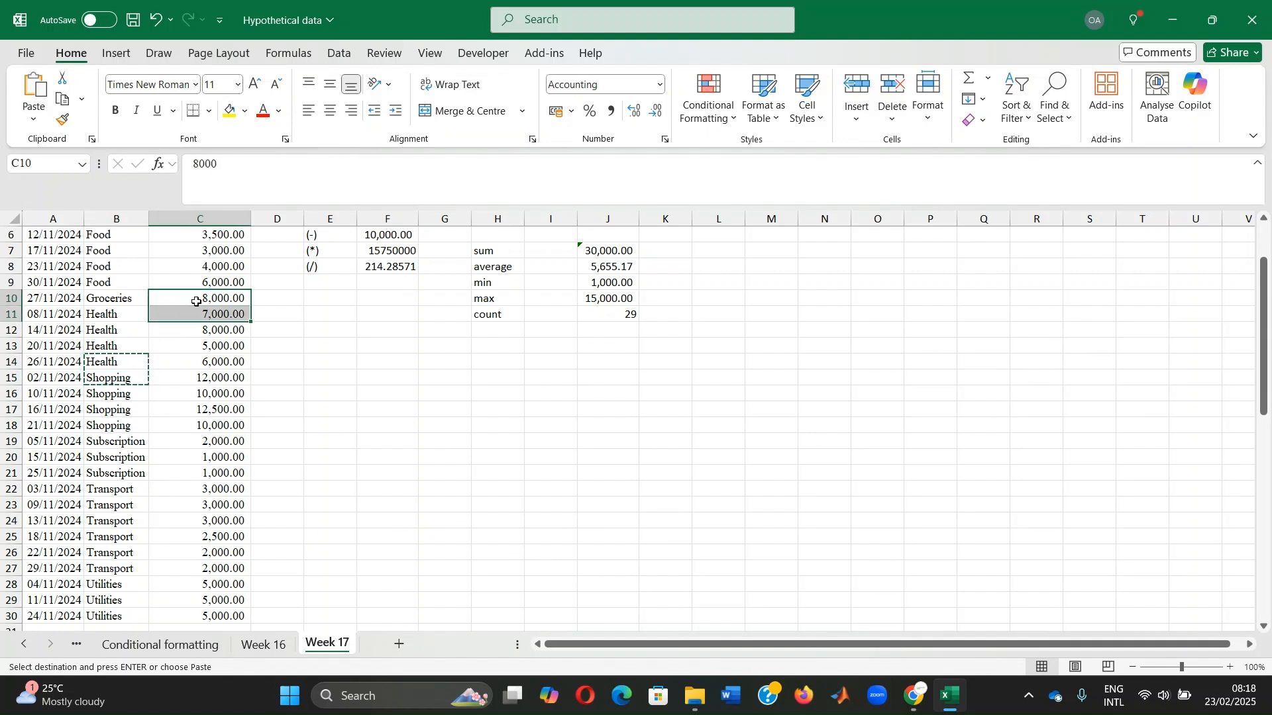
key("ctrl+v")
left_click(377, 369)
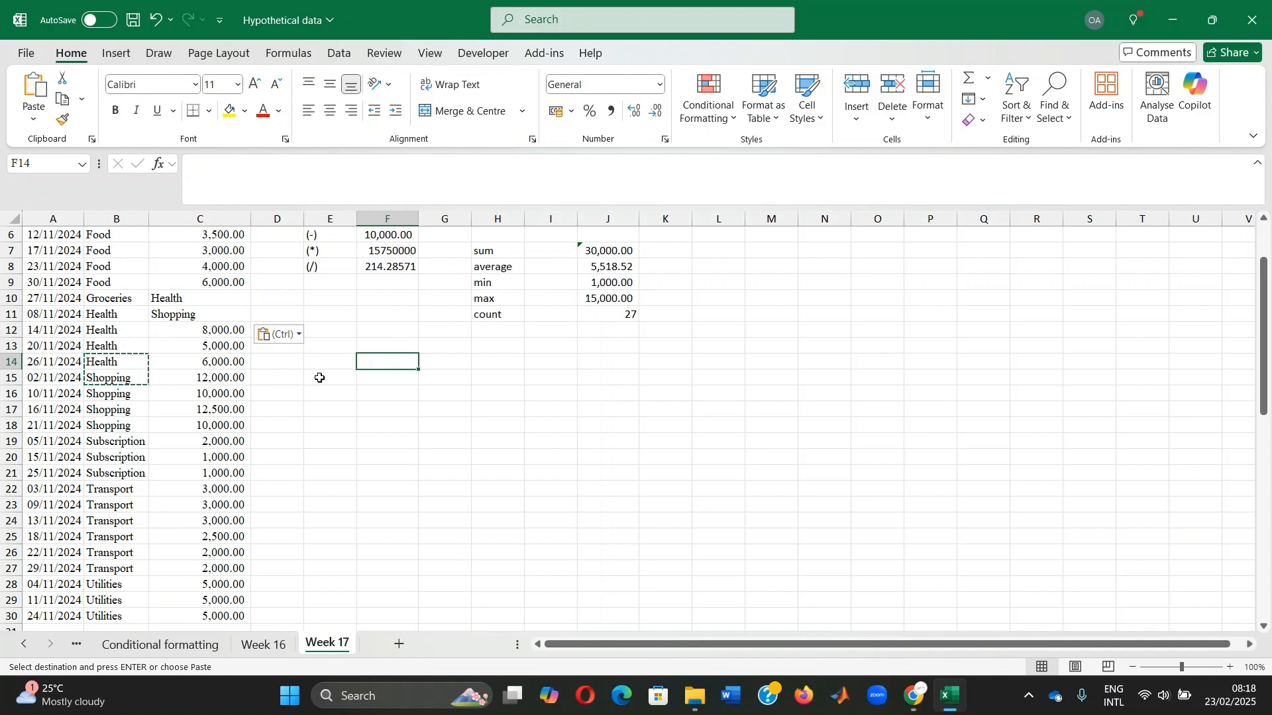
key("ctrl+z")
left_click(519, 362)
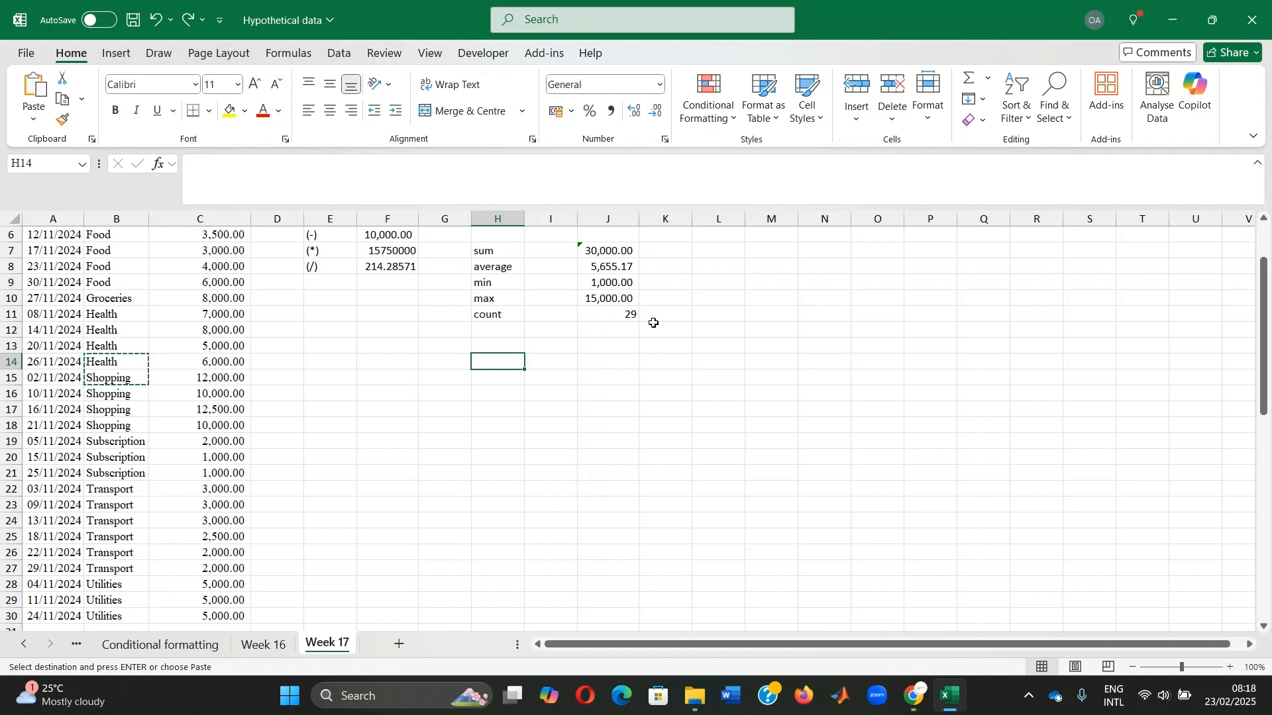
Select the amounts in C2:C6 to point out an example cell range, and clear the selection
scroll(651, 322, "up", 2)
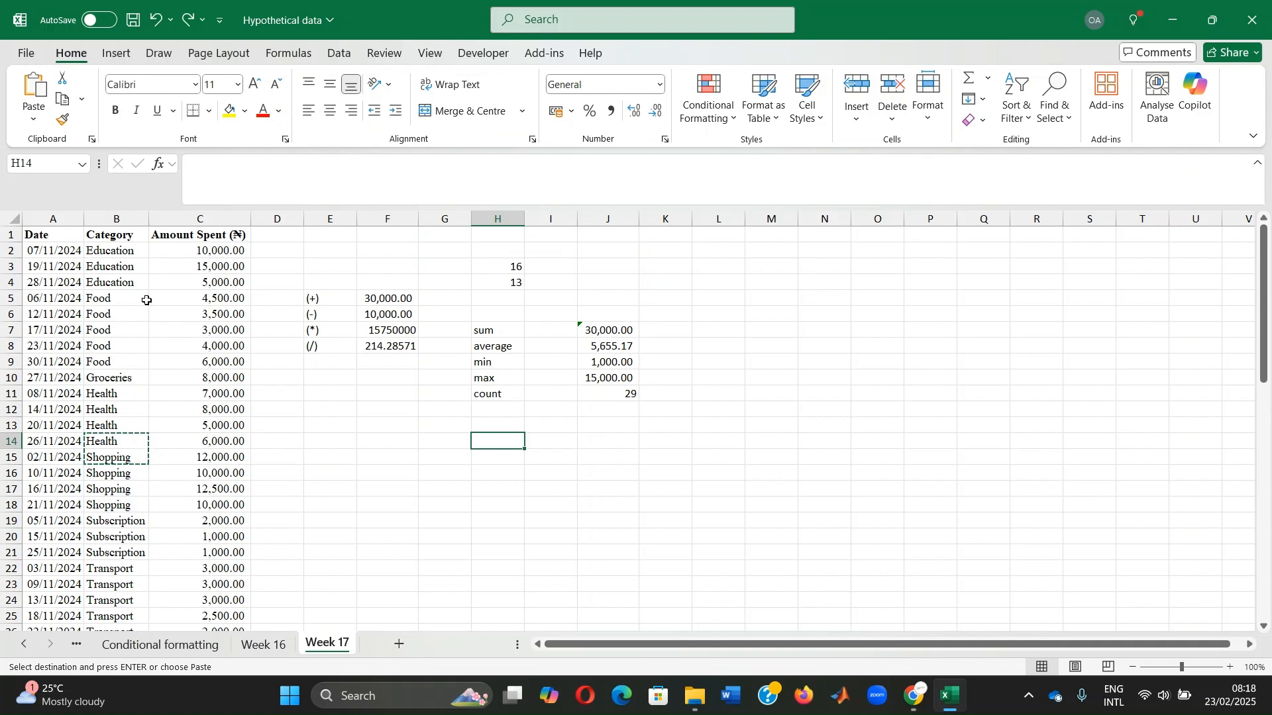
left_click_drag(221, 252, 225, 310)
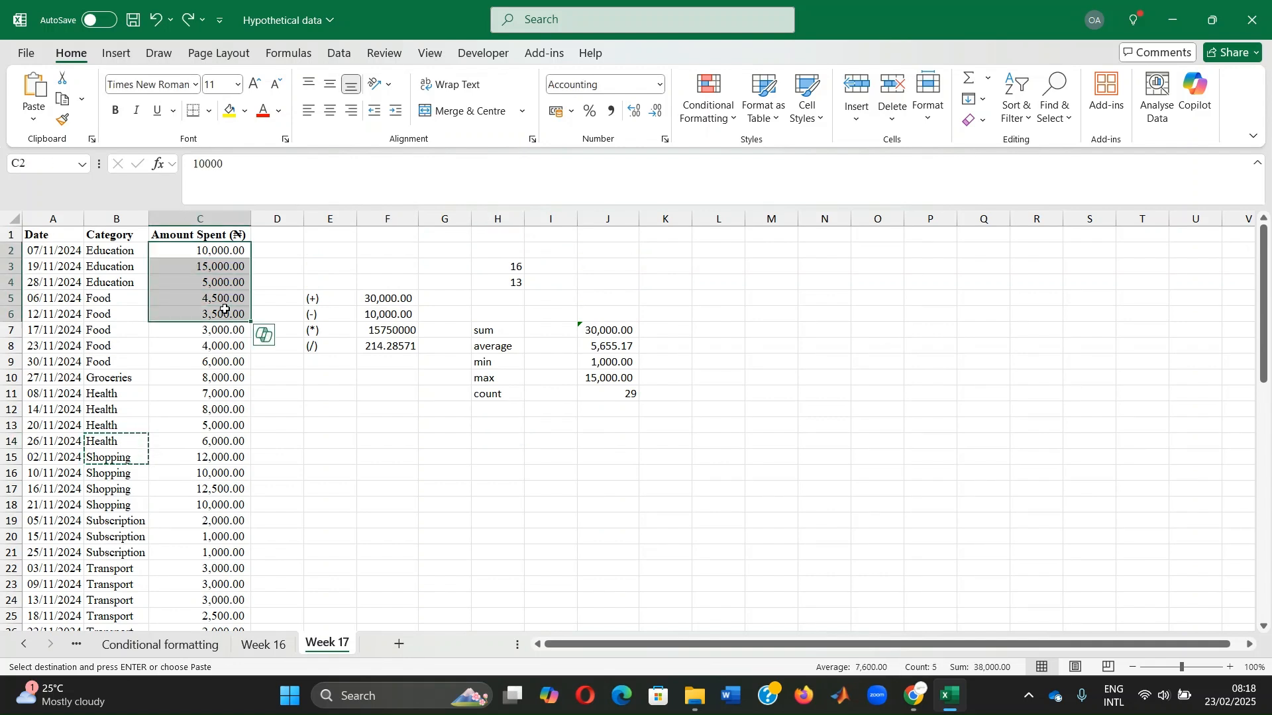
left_click(879, 296)
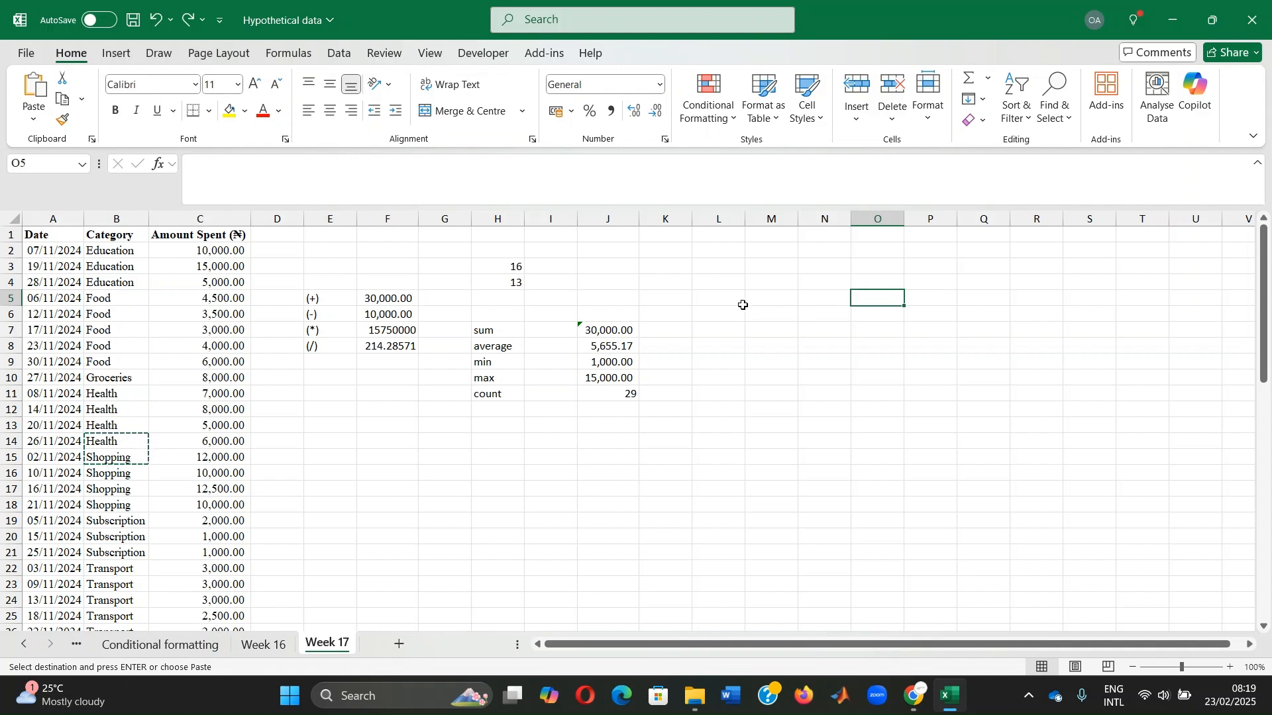
Enter a formula in M4 that subtracts a number from the SUM of the amounts in C2:C6
left_click(760, 280)
type("=")
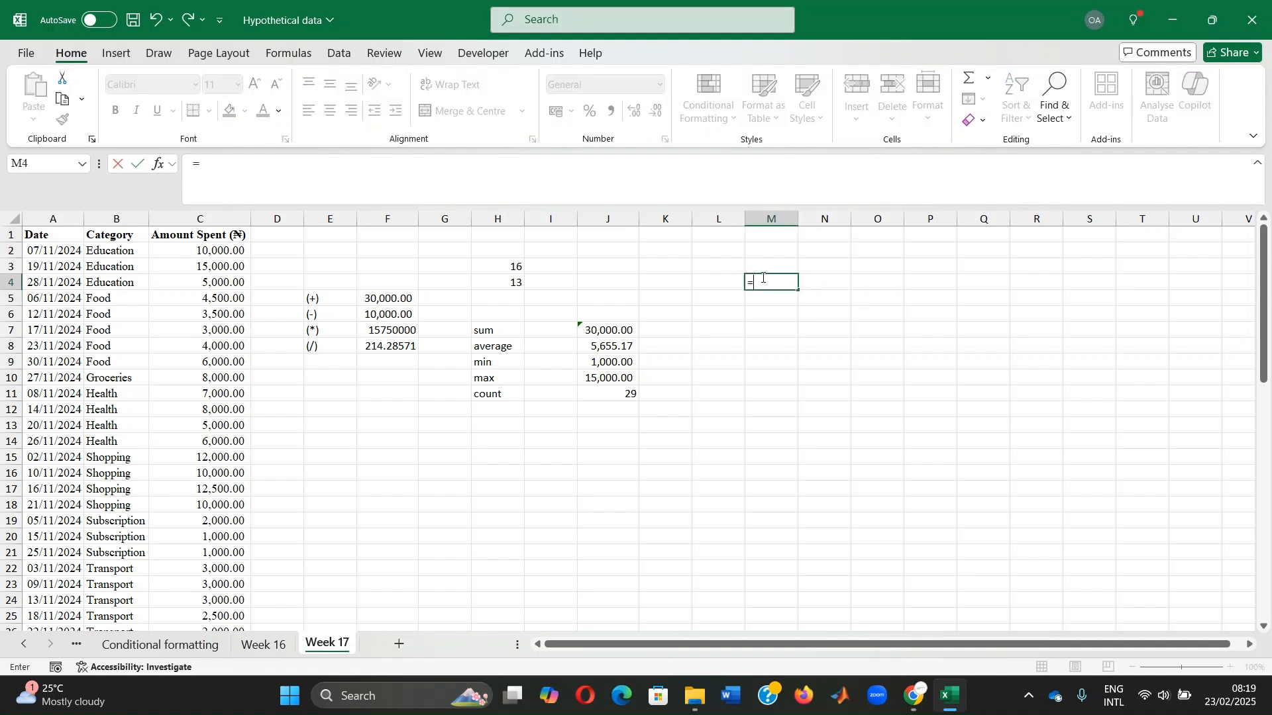
type("sum(")
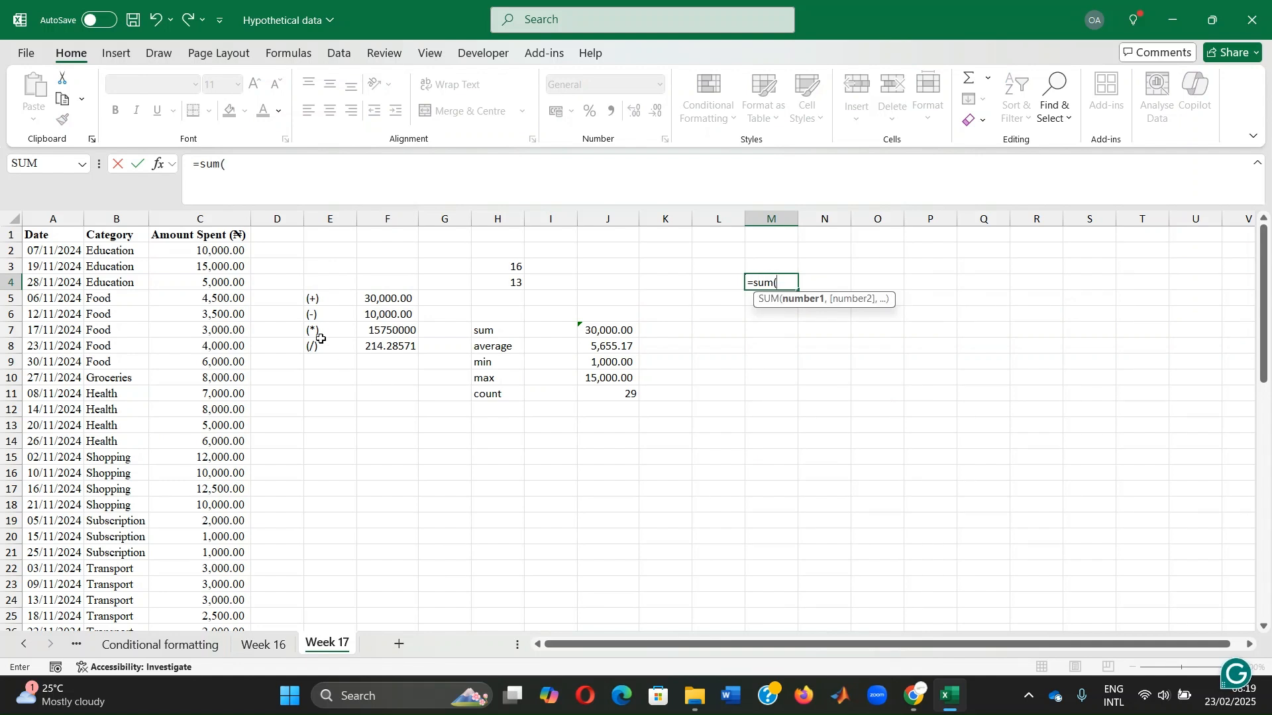
left_click_drag(201, 250, 210, 313)
type(")")
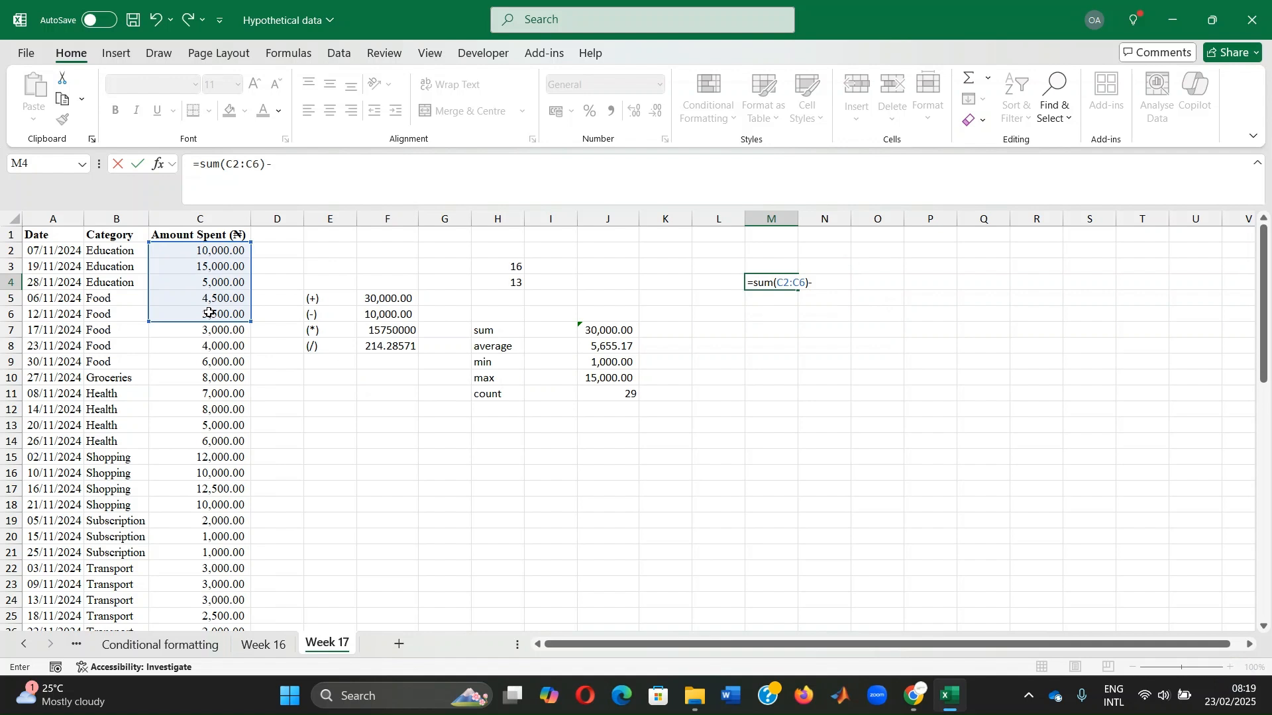
type("-3000")
key("Return")
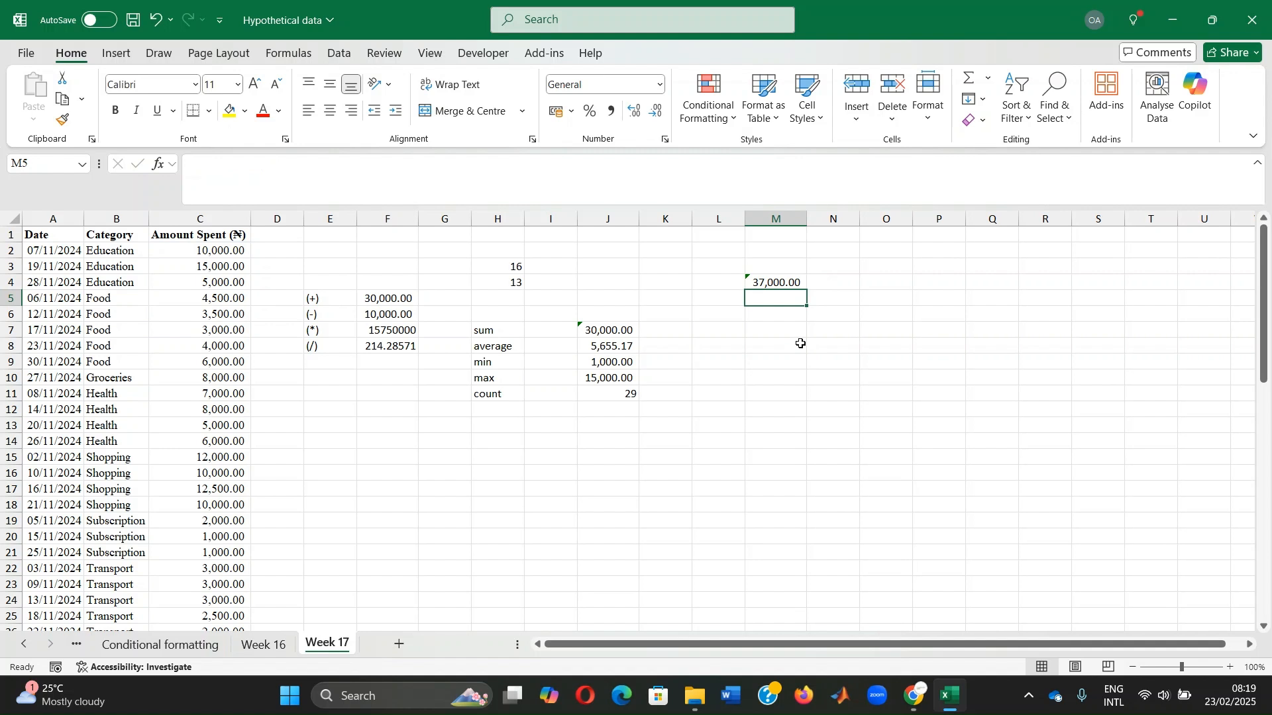
Enter a formula in M5 that adds the AVERAGE of the Food amounts in C5:C9 and the MAX of the Shopping amounts in C15:C18
type("=")
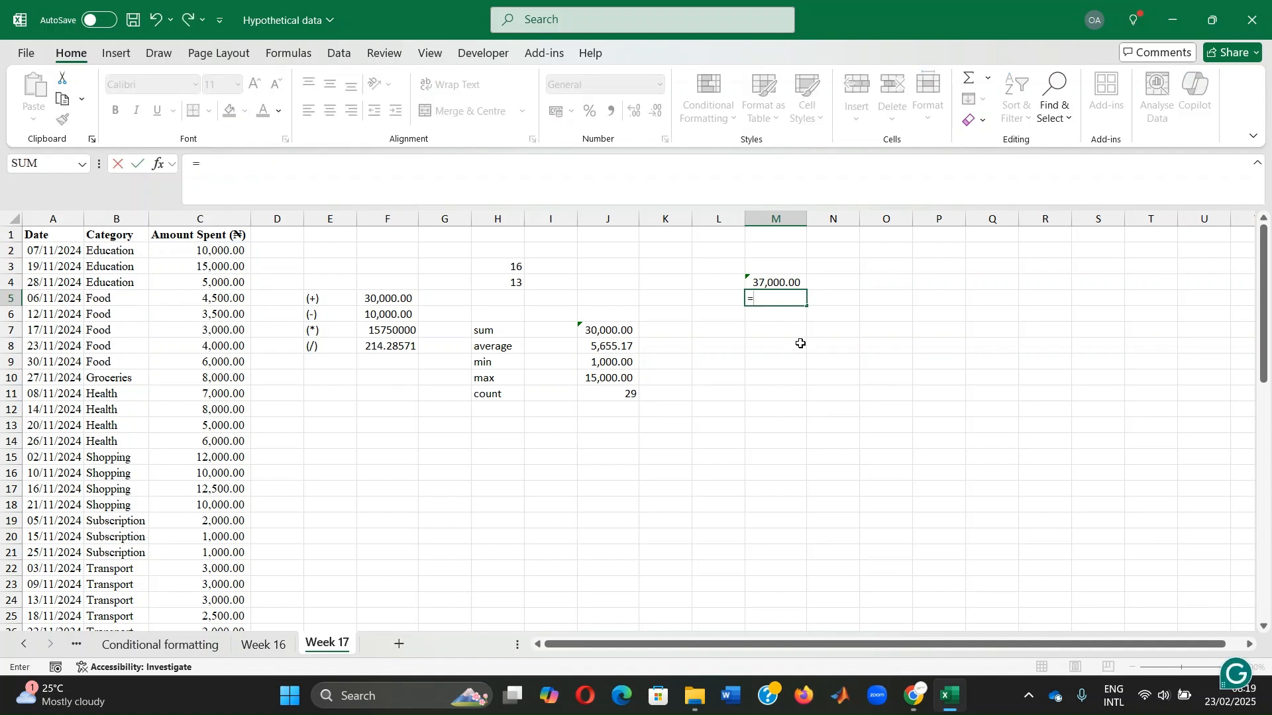
type("su")
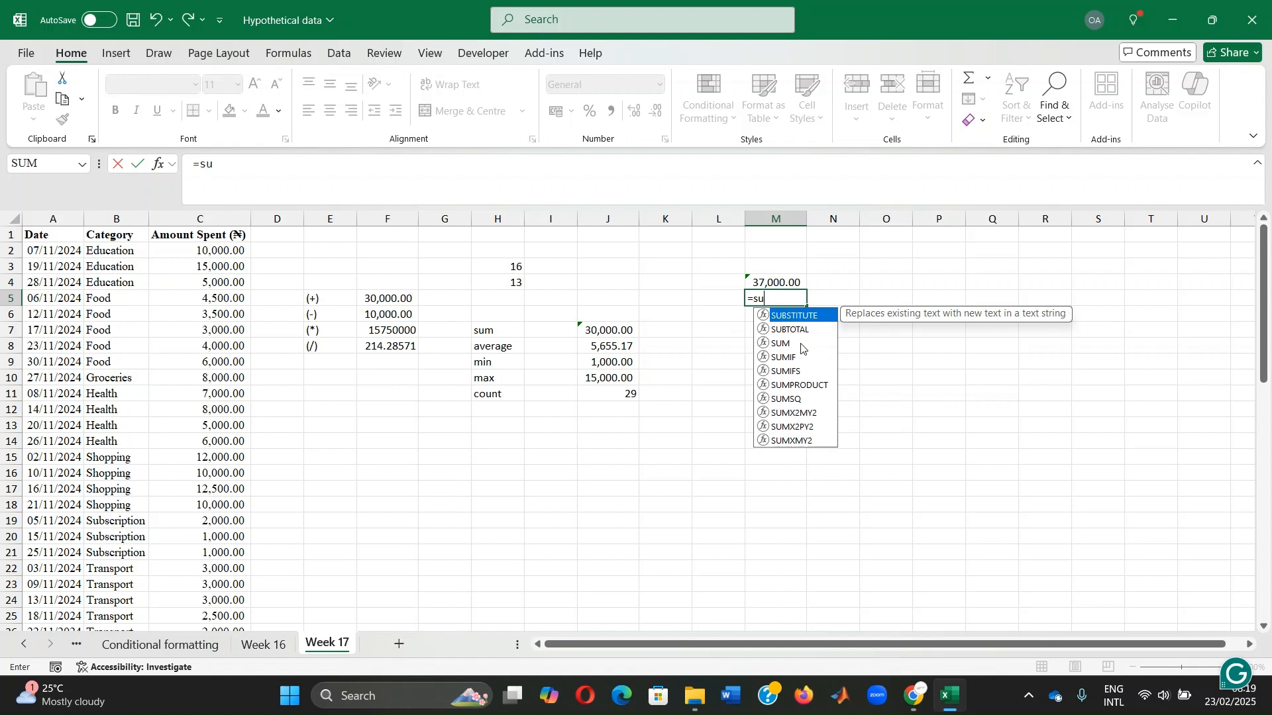
key("BackSpace")
key("BackSpace")
type("avera")
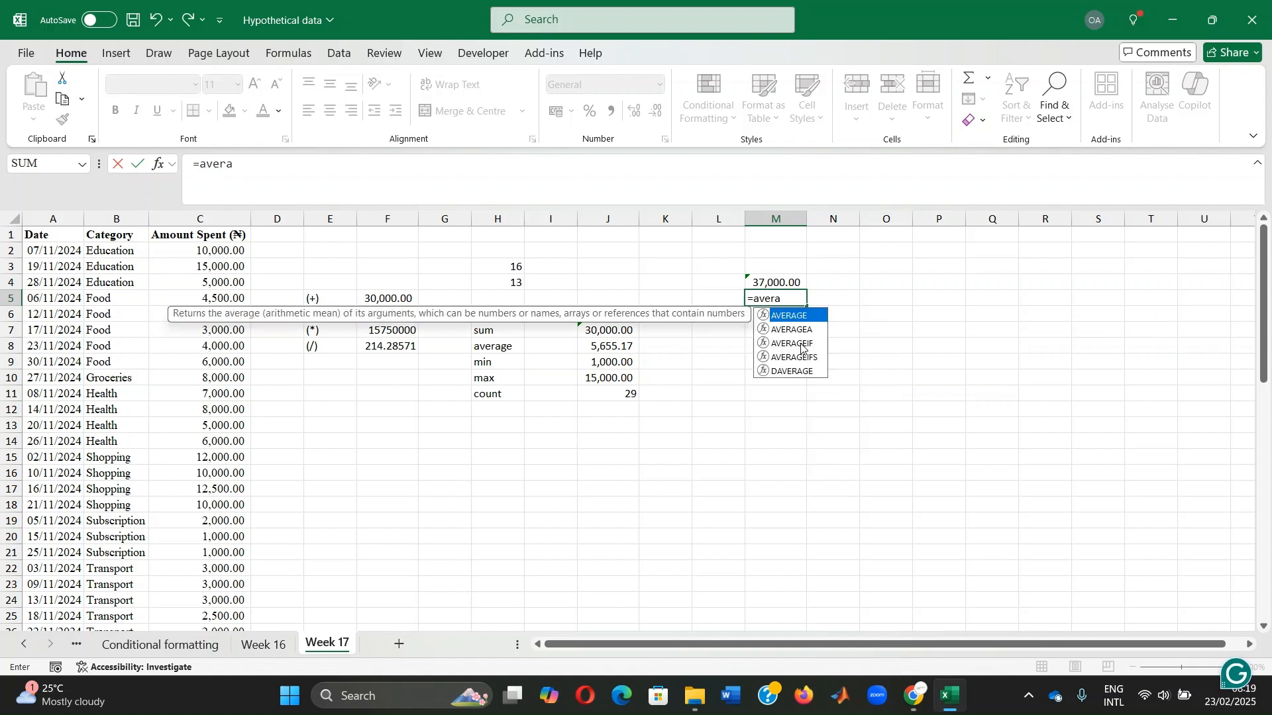
type("ge(")
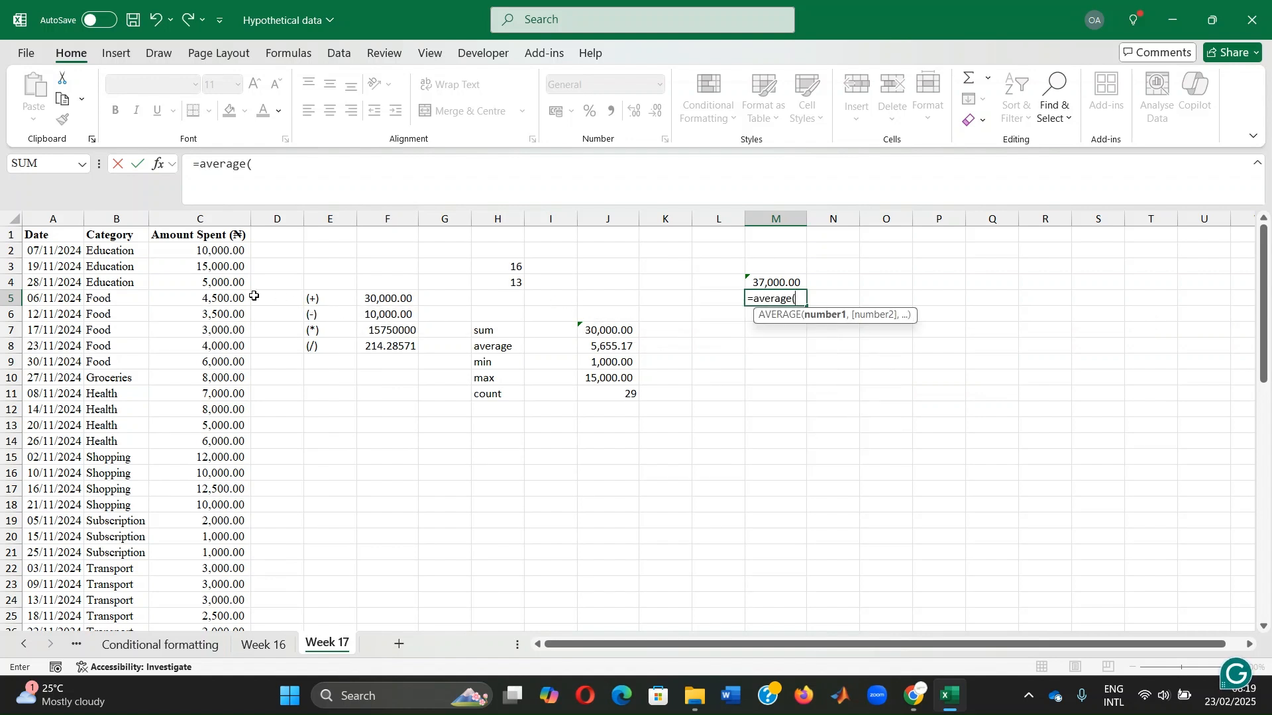
left_click_drag(203, 299, 193, 361)
type(")")
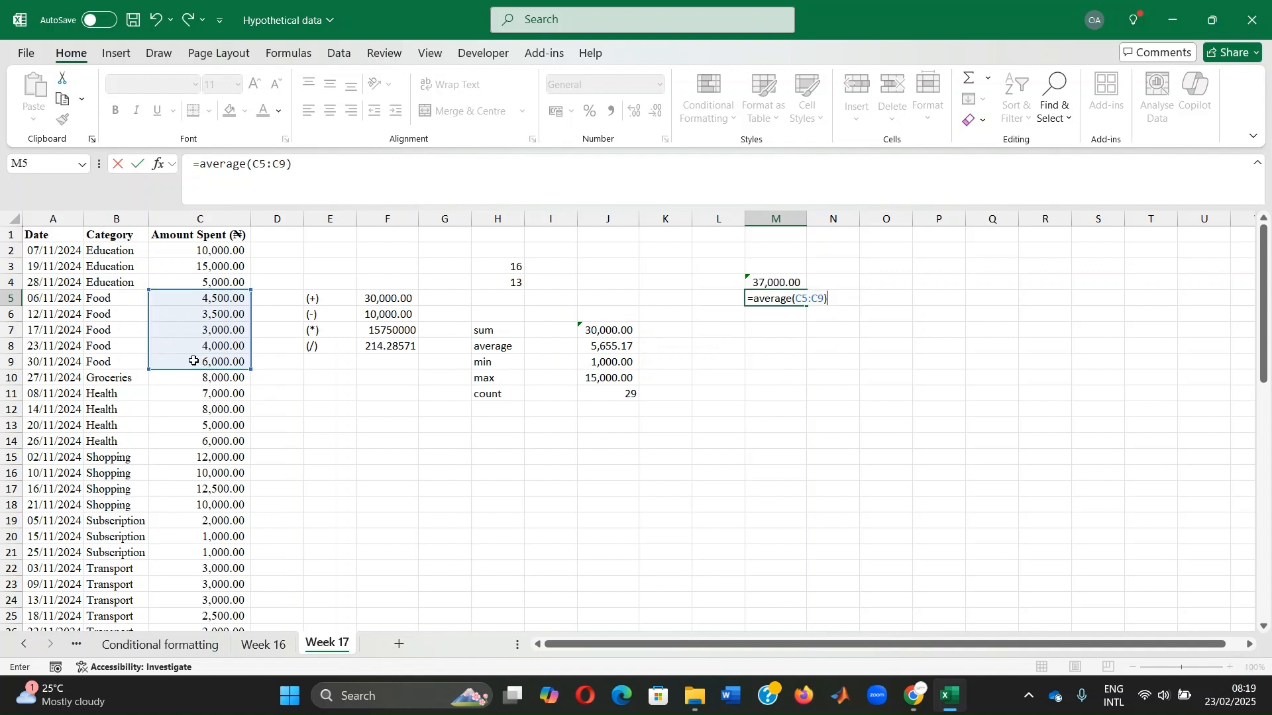
type("+max(")
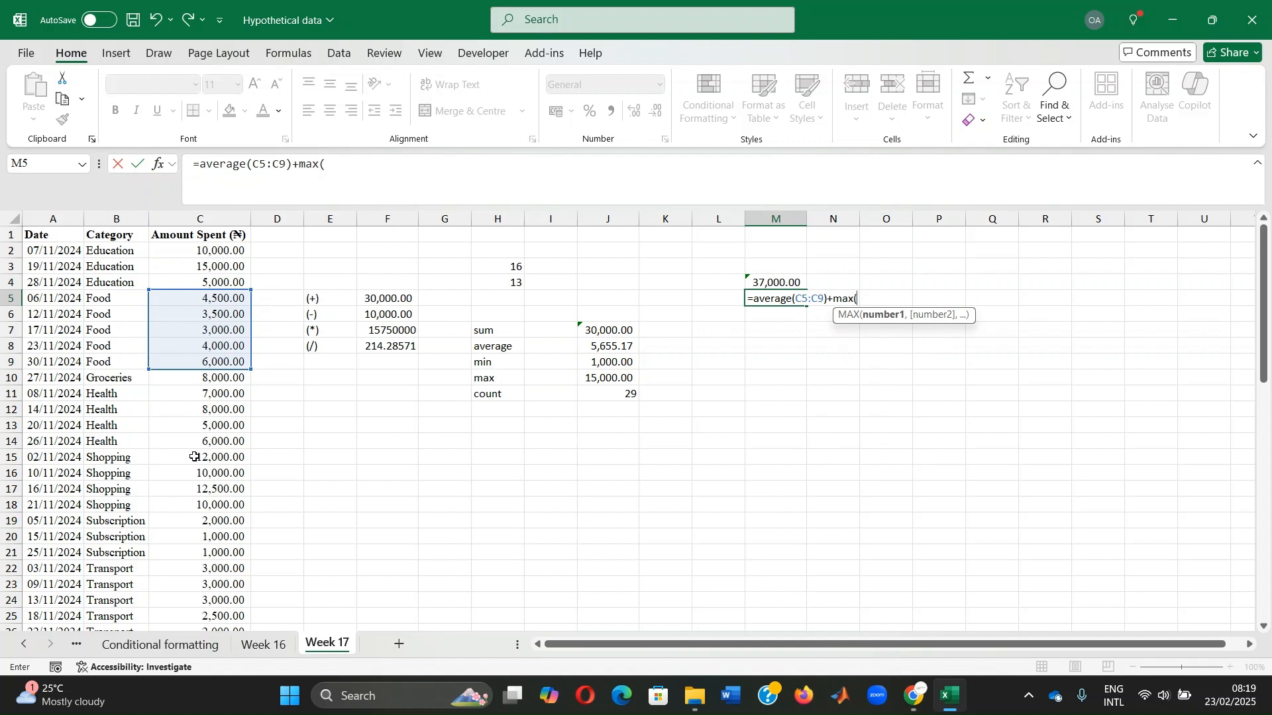
left_click_drag(194, 457, 195, 513)
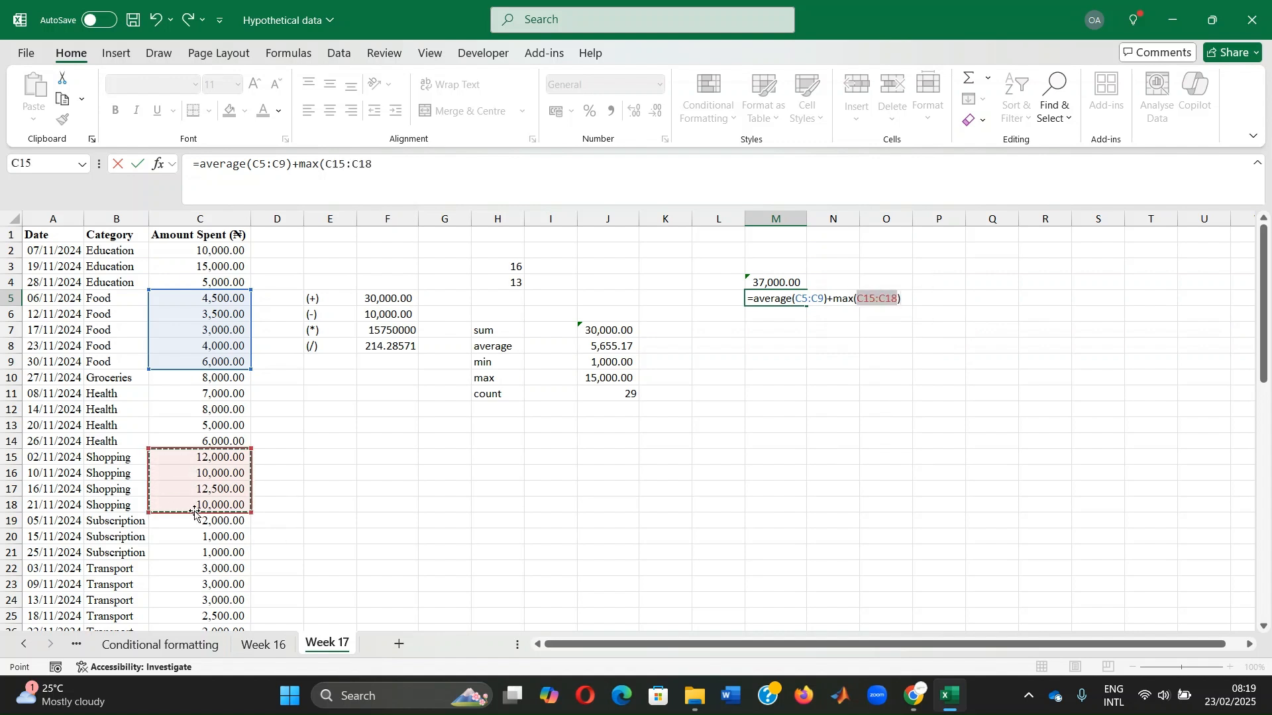
type(")")
key("Return")
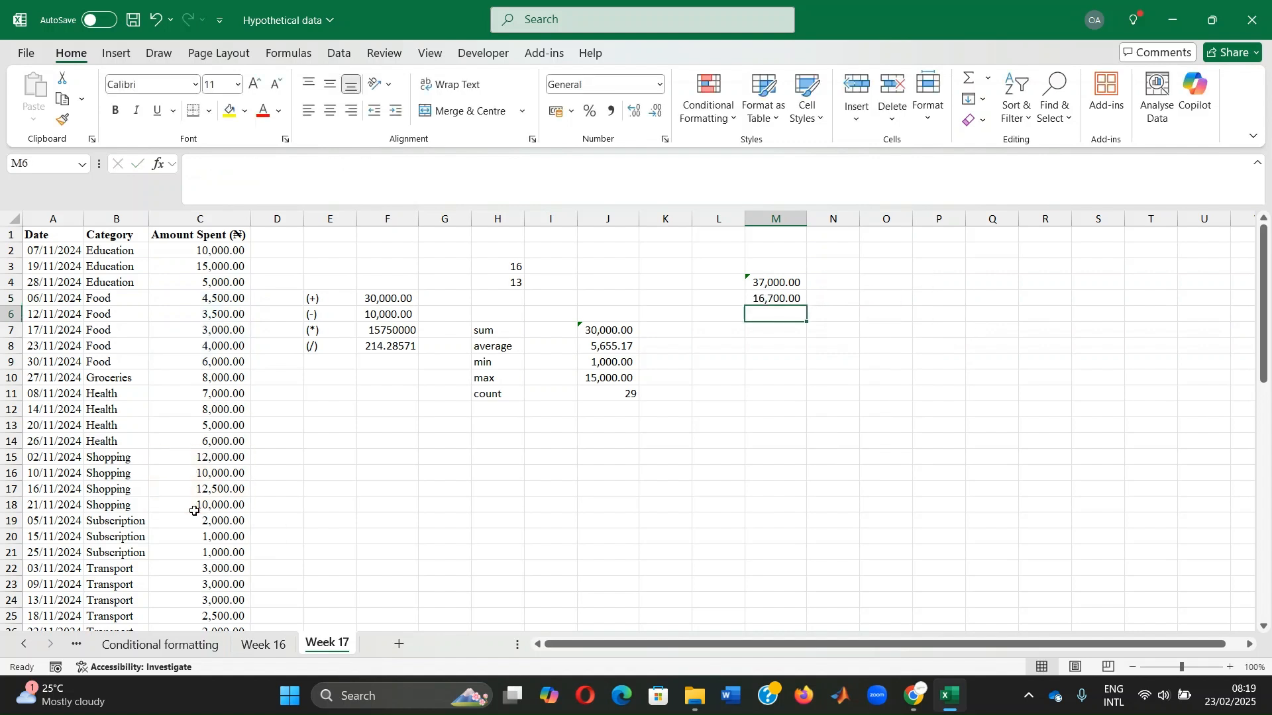